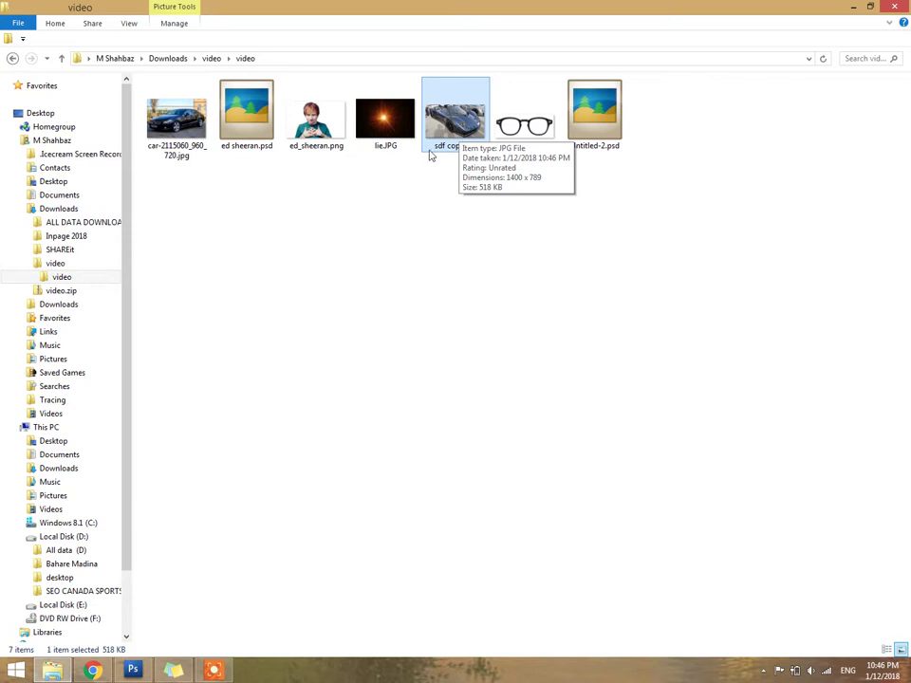
Step: Open sdf copy.jpg in Photoshop and convert its locked Background into editable Layer 0
drag(459, 121, 478, 66)
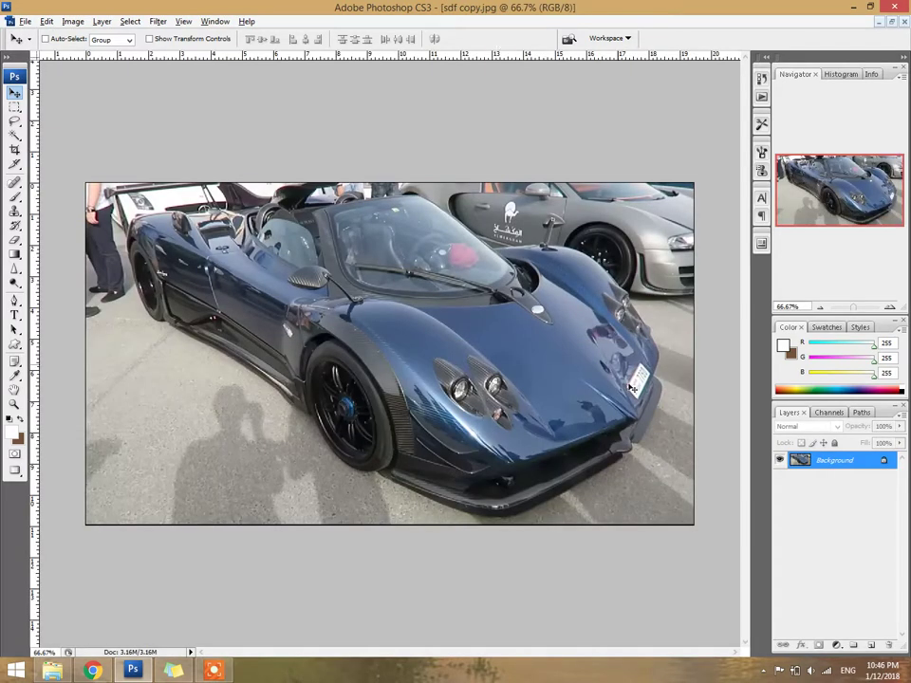
double_click(866, 462)
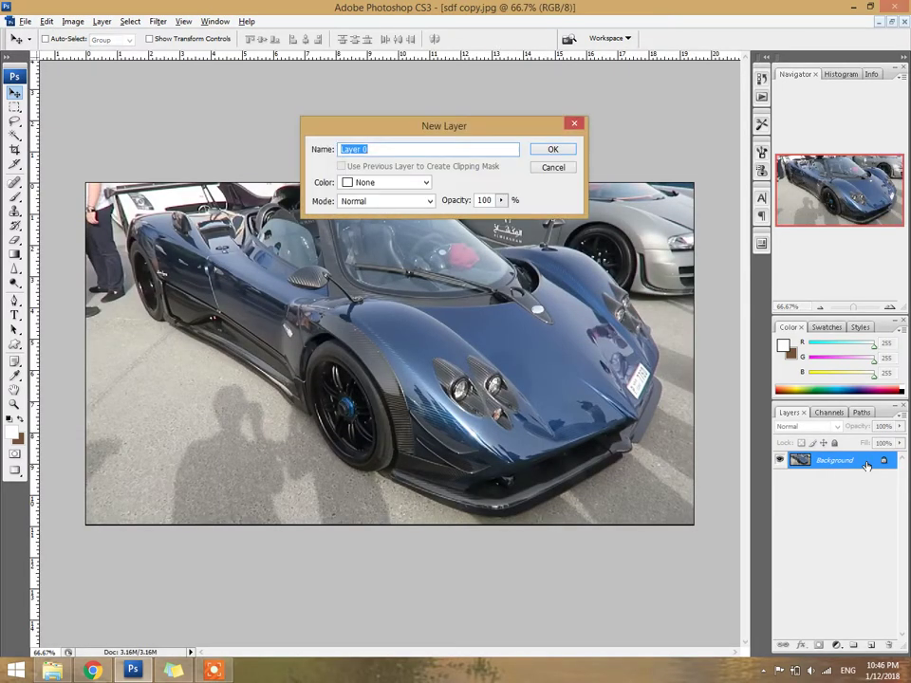
key(Return)
Step: Open ed_sheeran.png from the source image folder in Photoshop
click(52, 671)
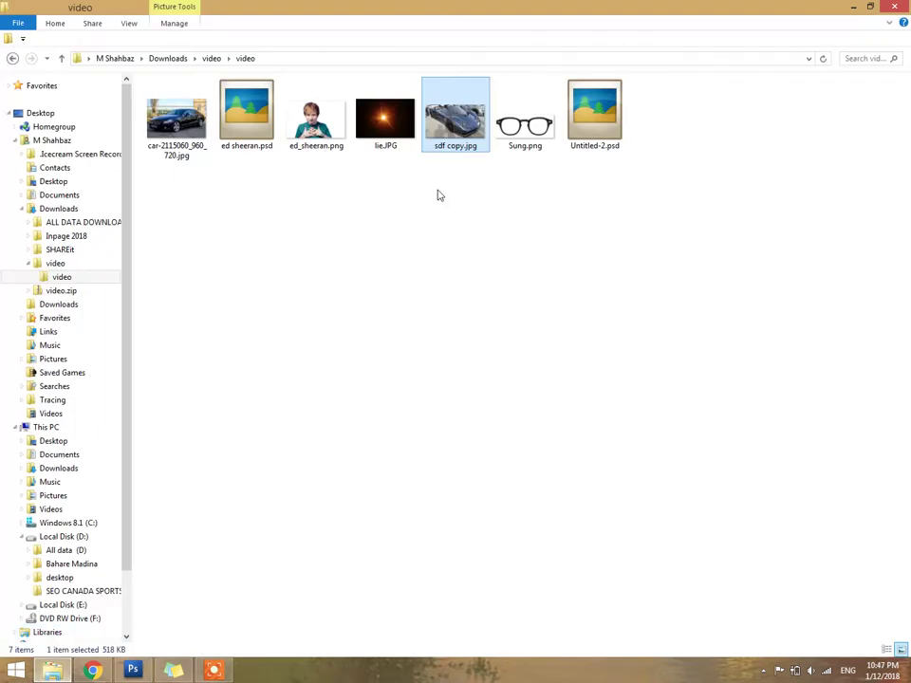
click(305, 150)
mouse_move(306, 150)
mouse_down()
mouse_move(391, 21)
mouse_move(498, 15)
mouse_up()
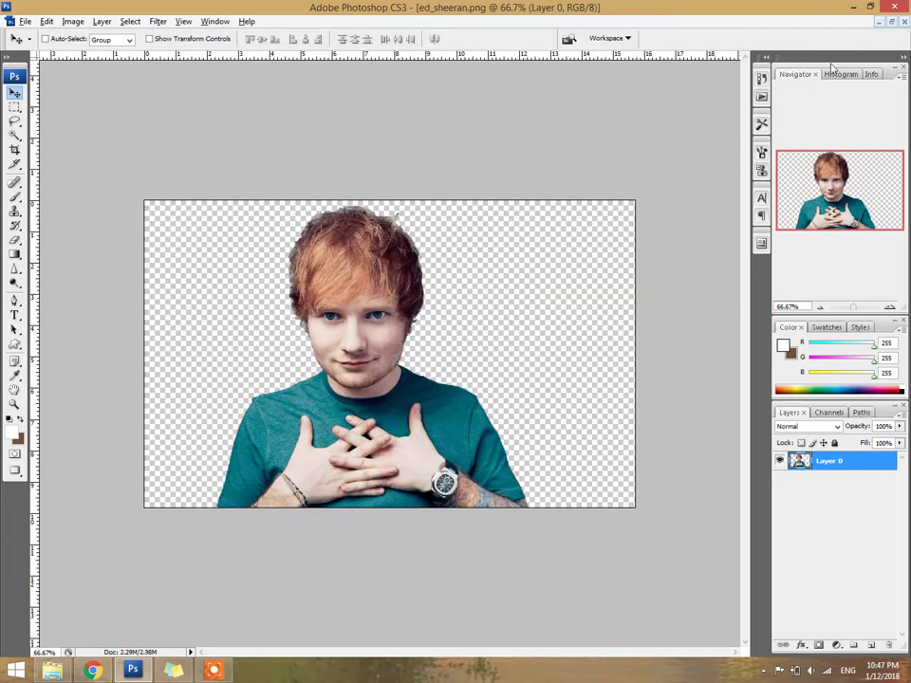
Step: Copy the Ed Sheeran cutout into the car photo as Layer 1
click(892, 23)
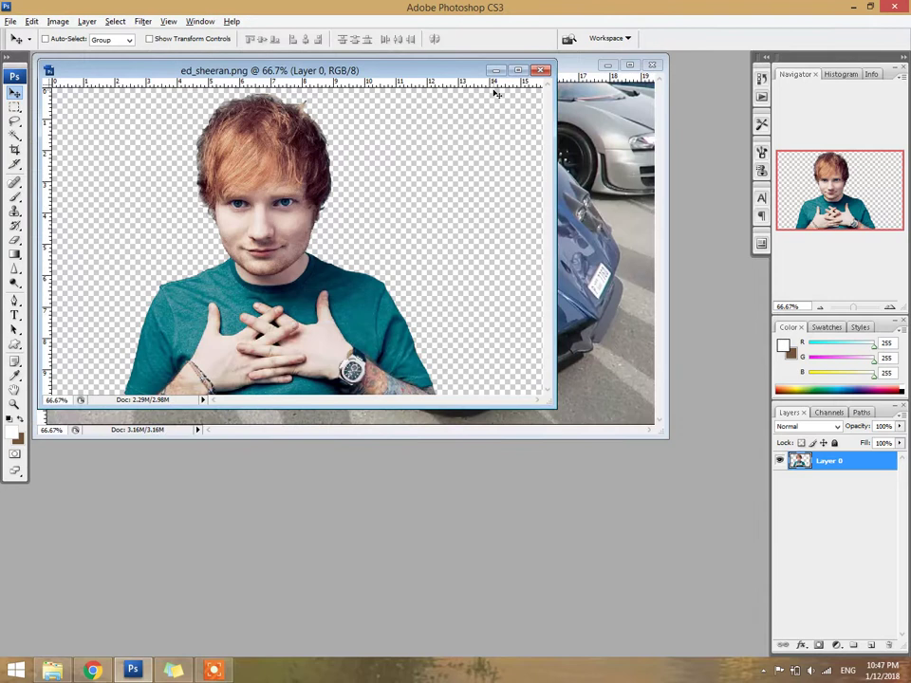
drag(454, 72, 780, 253)
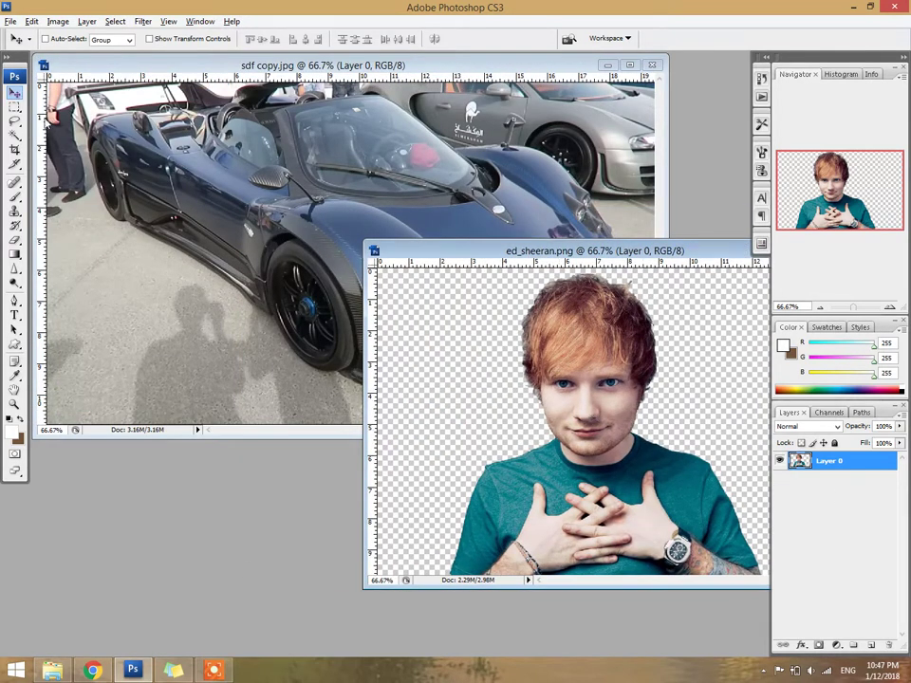
drag(577, 415, 275, 300)
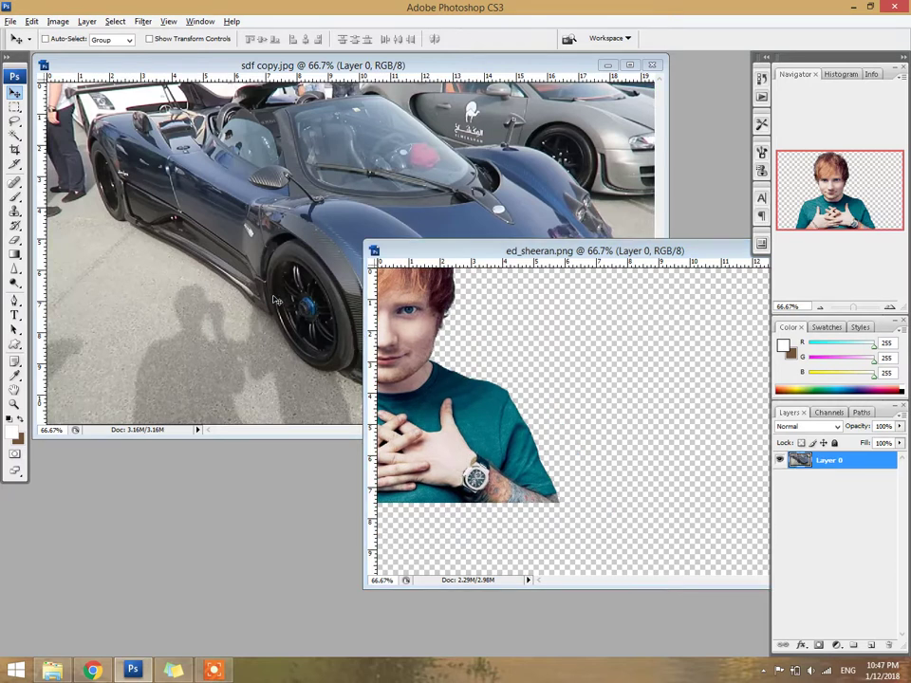
Step: Close the ed_sheeran.png document and maximize the car photo
click(644, 497)
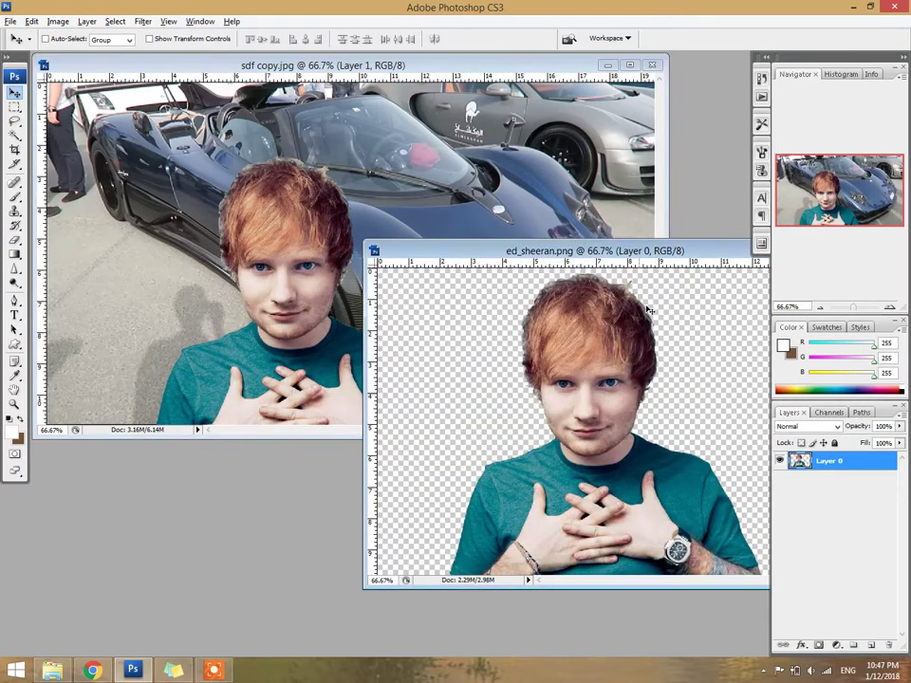
drag(720, 252, 577, 252)
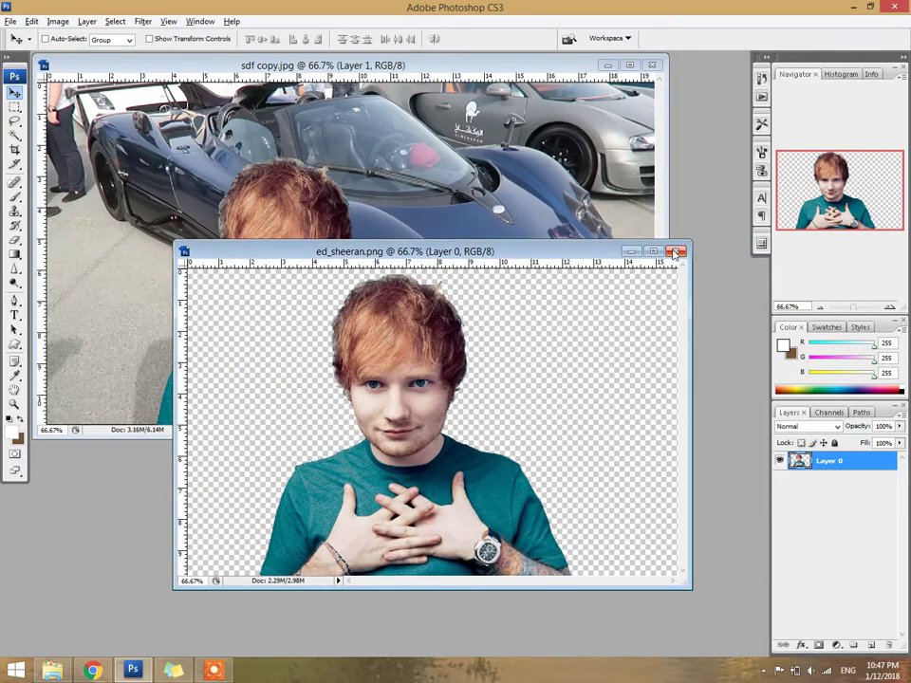
click(674, 251)
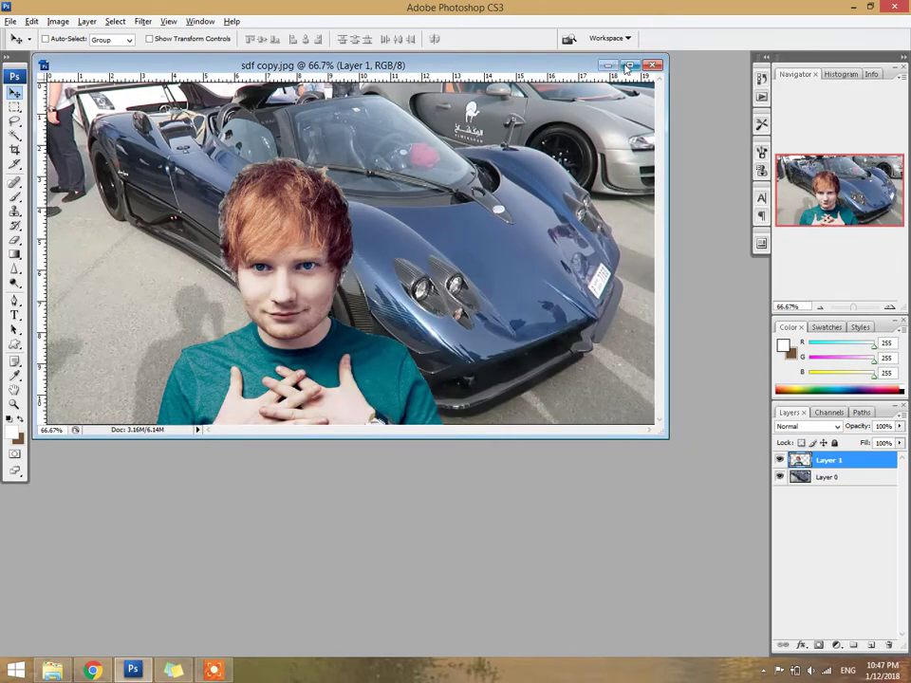
double_click(469, 62)
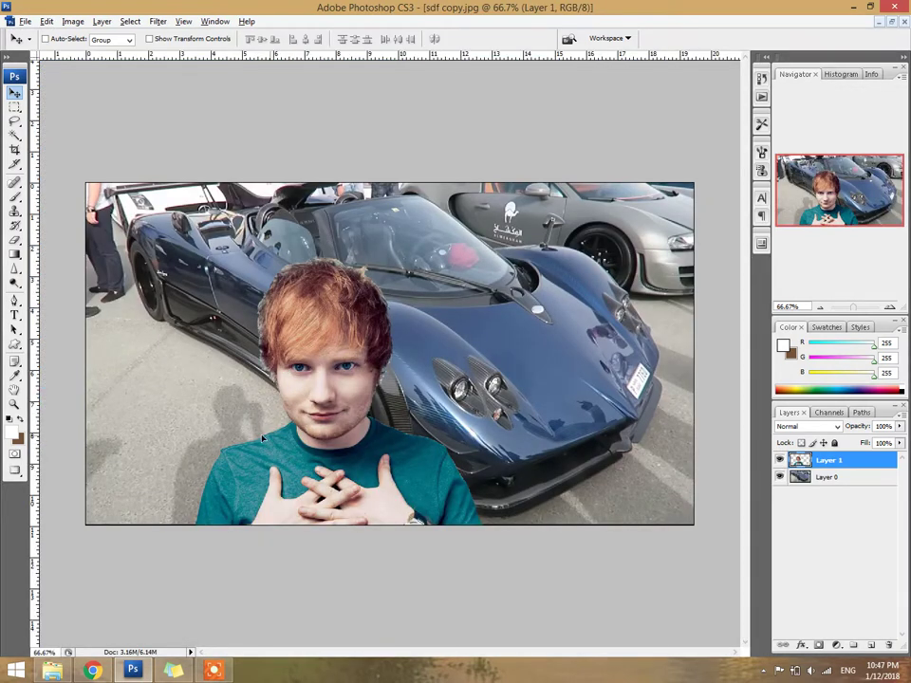
Step: Move Ed Sheeran to the lower-left corner and load his outline as a selection
drag(263, 439, 220, 443)
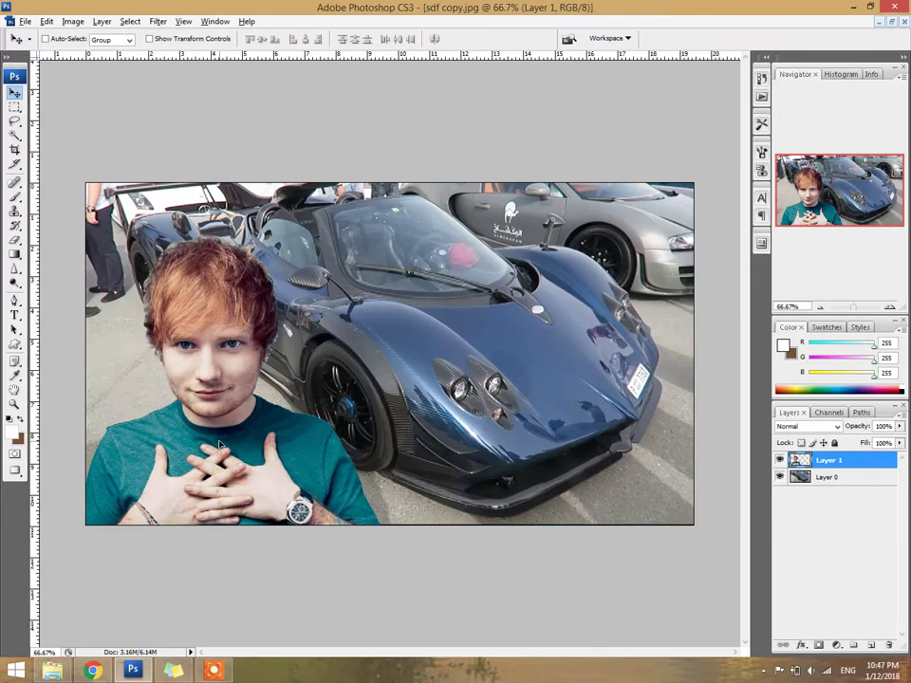
drag(222, 443, 225, 434)
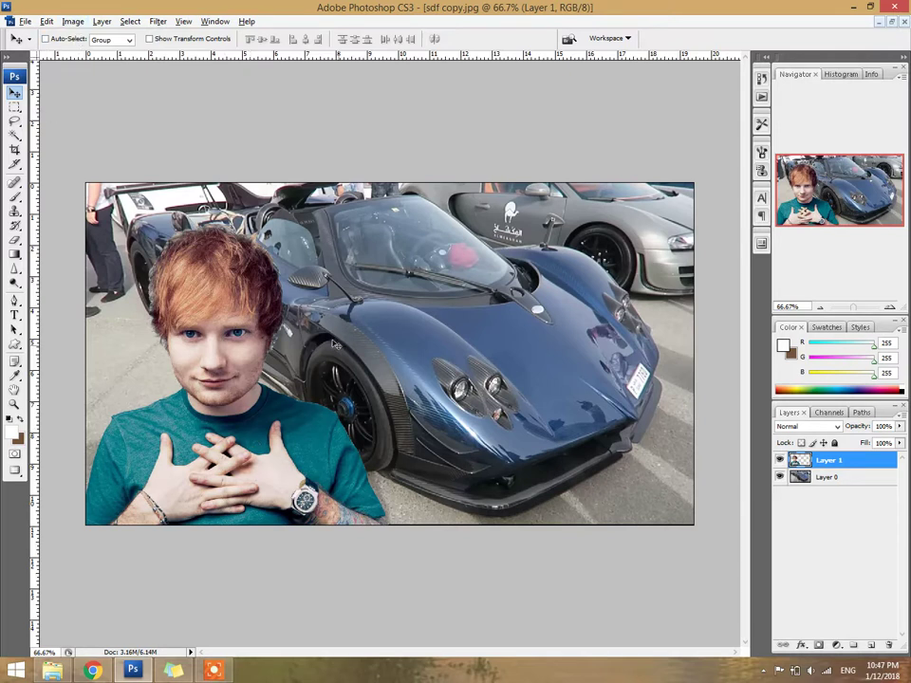
ctrl+click(803, 464)
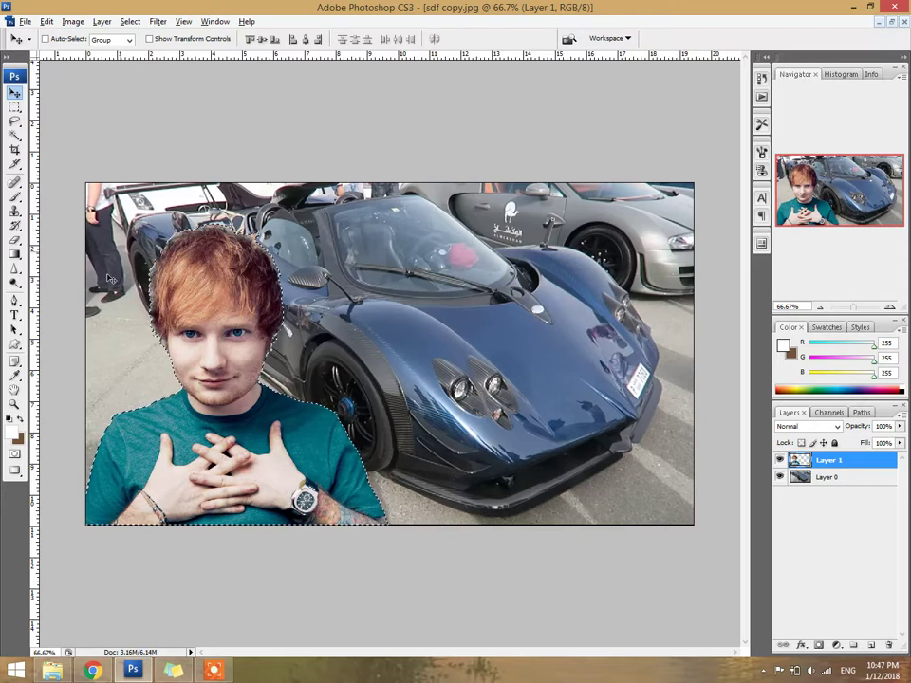
Step: Choose the Clone Stamp tool at 63% opacity, zoomed to 200% on the hair
click(14, 211)
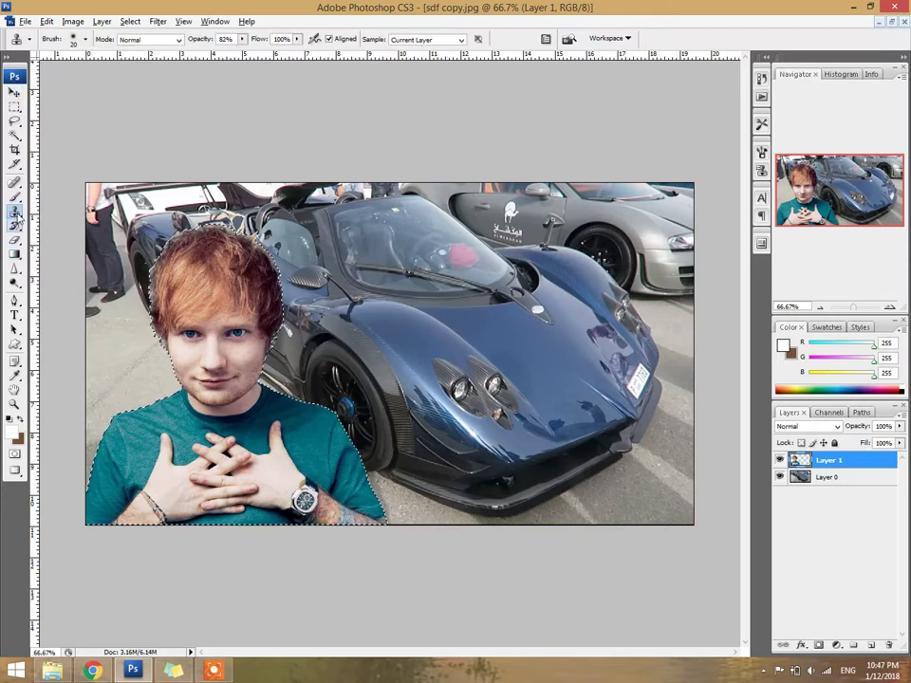
drag(15, 212, 30, 213)
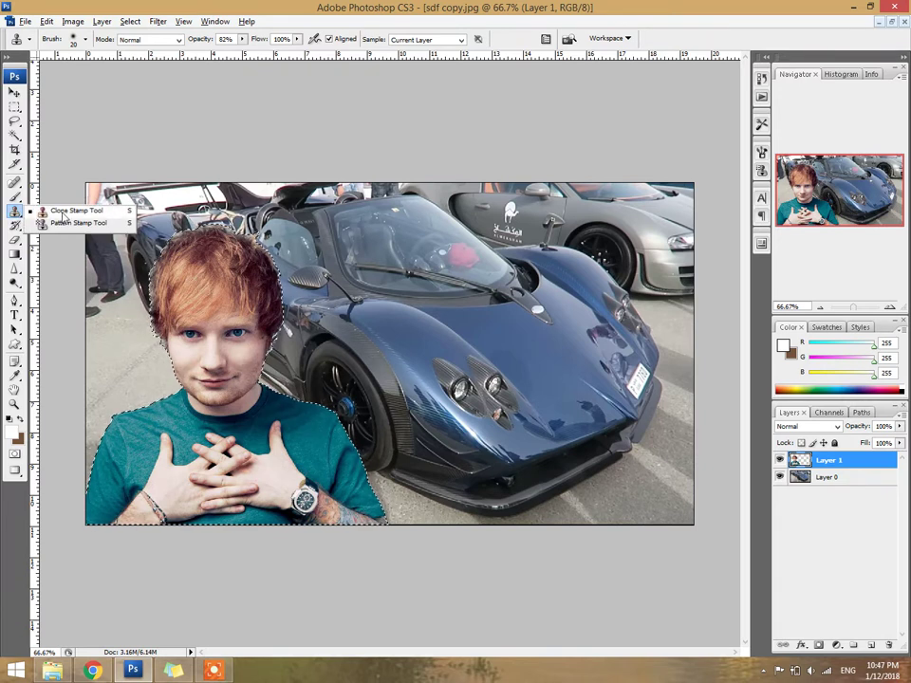
click(78, 209)
key(ctrl+plus)
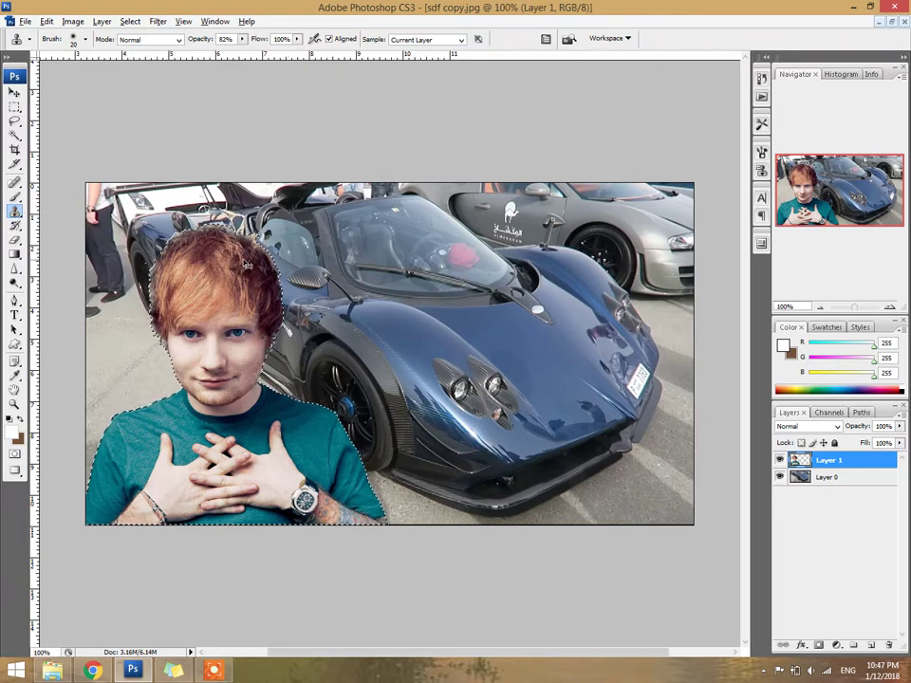
key(ctrl+plus)
key(ctrl+plus)
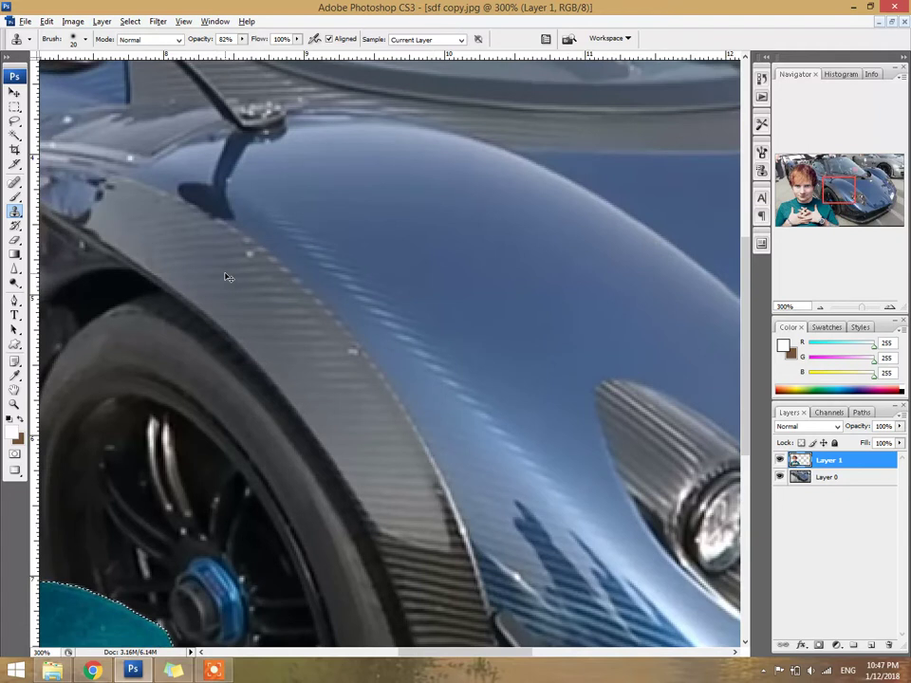
key(ctrl+minus)
drag(90, 275, 346, 399)
drag(238, 283, 265, 319)
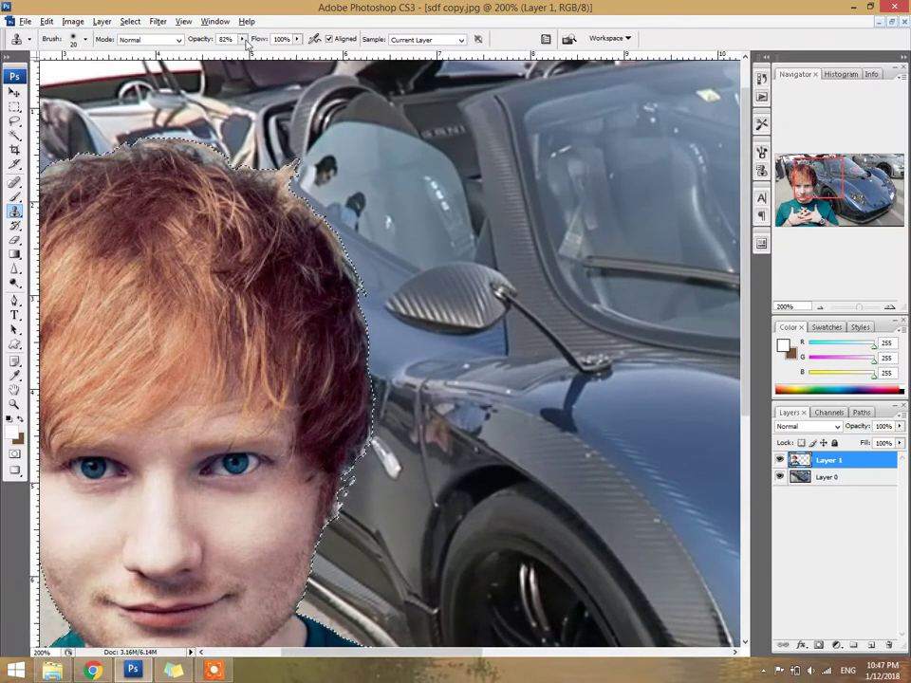
drag(242, 39, 231, 54)
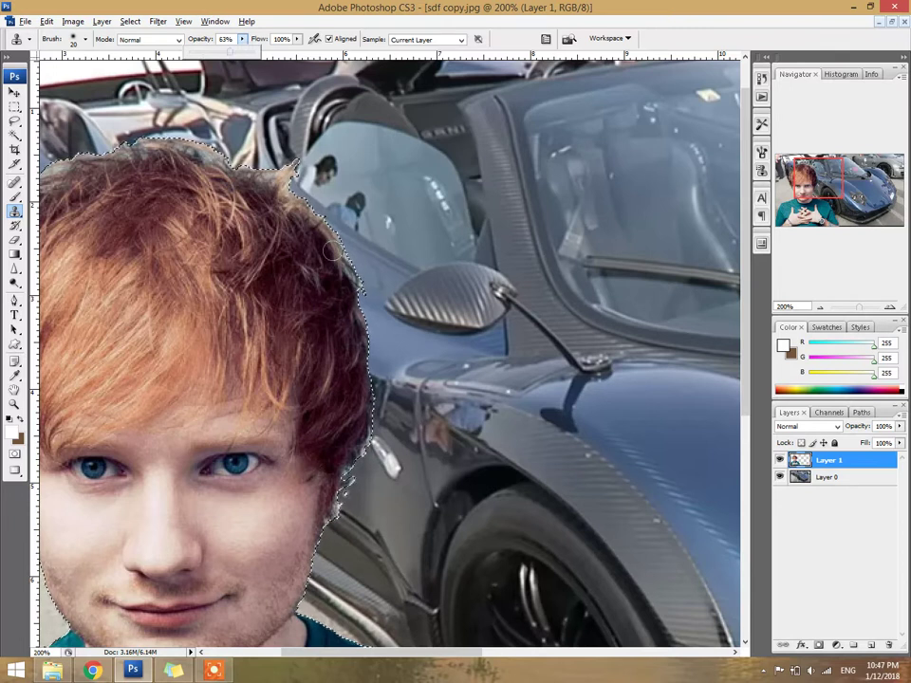
Step: Clone along the right, top and left hair edges, then deselect and fit the image
mouse_move(269, 199)
mouse_down()
mouse_move(347, 258)
mouse_move(350, 493)
mouse_up()
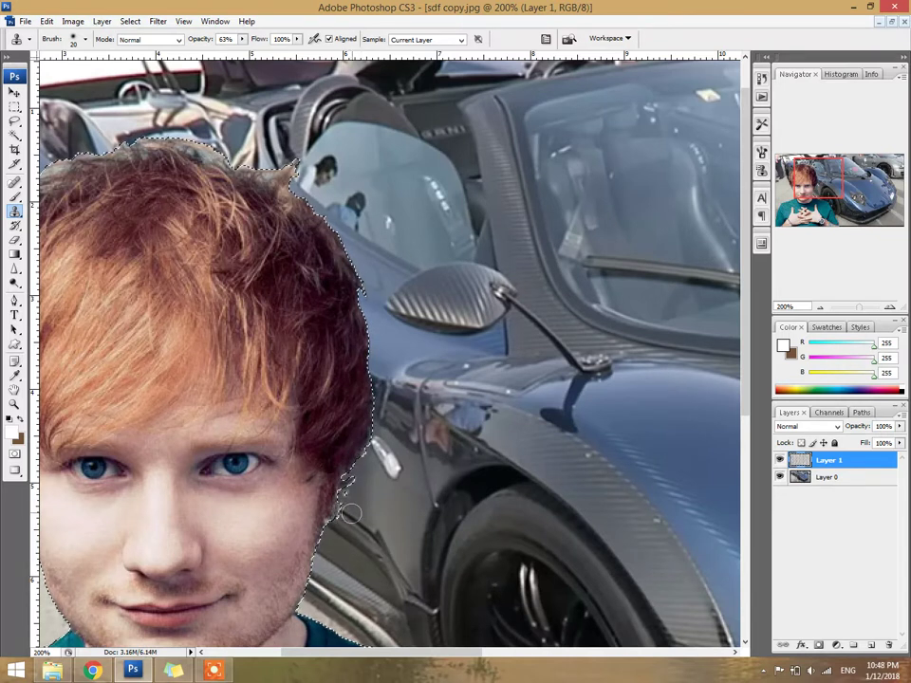
scroll(323, 285, left, 2)
scroll(356, 240, up, 1)
mouse_move(355, 240)
mouse_down()
mouse_move(289, 199)
mouse_move(250, 190)
mouse_move(189, 197)
mouse_move(133, 224)
mouse_move(90, 280)
mouse_move(62, 366)
mouse_up()
scroll(58, 366, down, 2)
scroll(59, 365, left, 3)
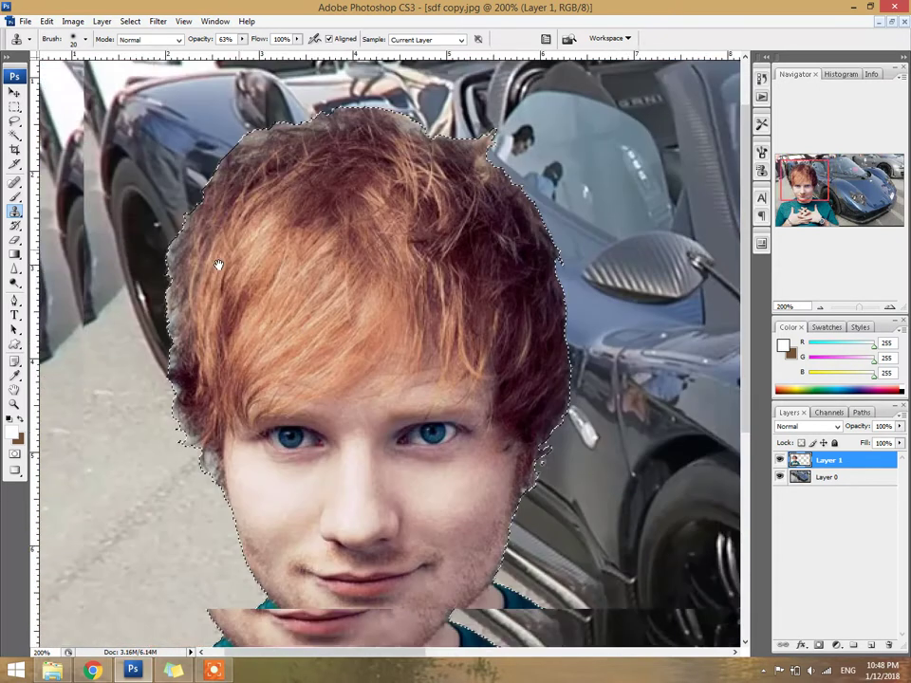
mouse_move(206, 216)
mouse_down()
mouse_move(203, 372)
mouse_move(207, 399)
mouse_move(234, 434)
mouse_up()
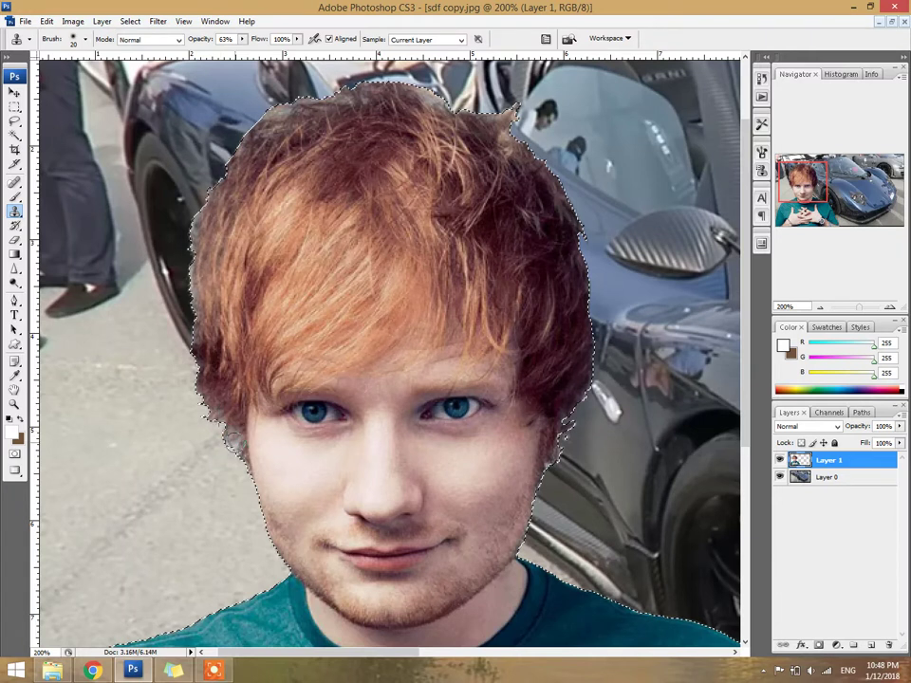
key(ctrl+d)
key(ctrl+0)
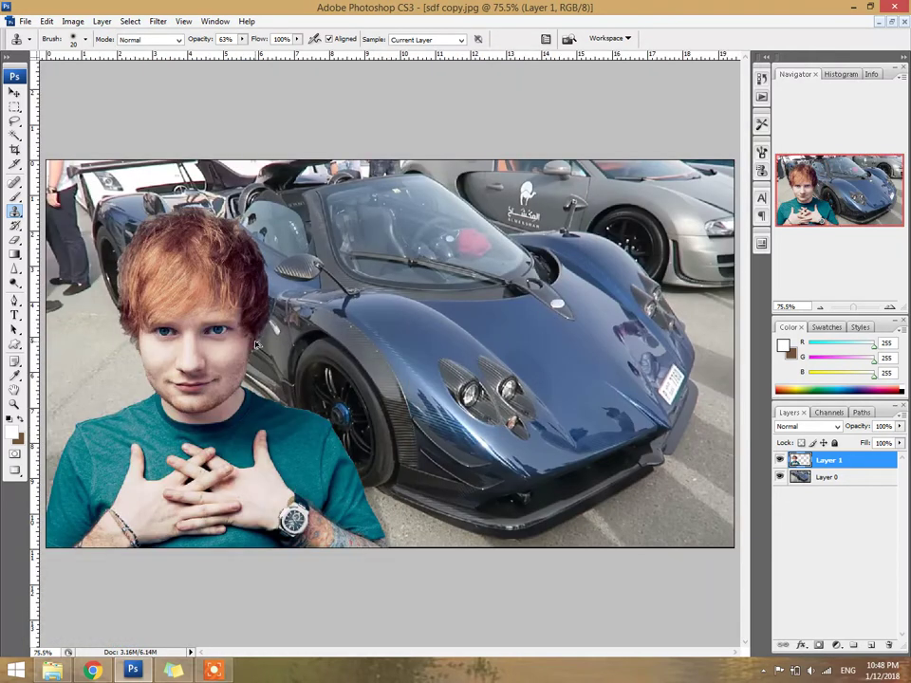
Step: Reload Ed's outline and clone-smooth the hair edge beside his cheek, then deselect
key(ctrl+alt+0)
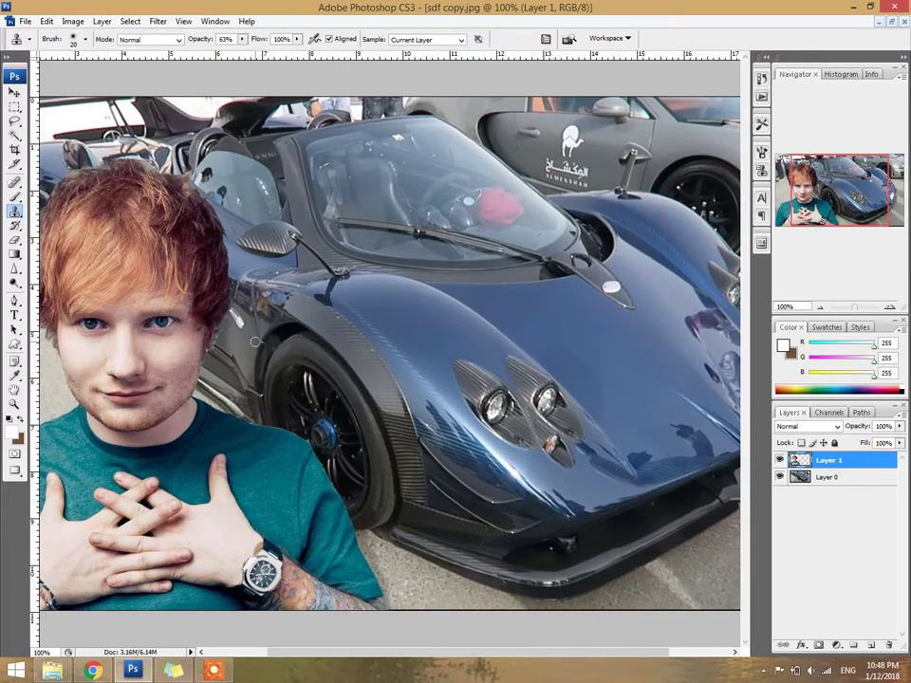
key(ctrl+plus)
key(ctrl+plus)
scroll(408, 363, left, 5)
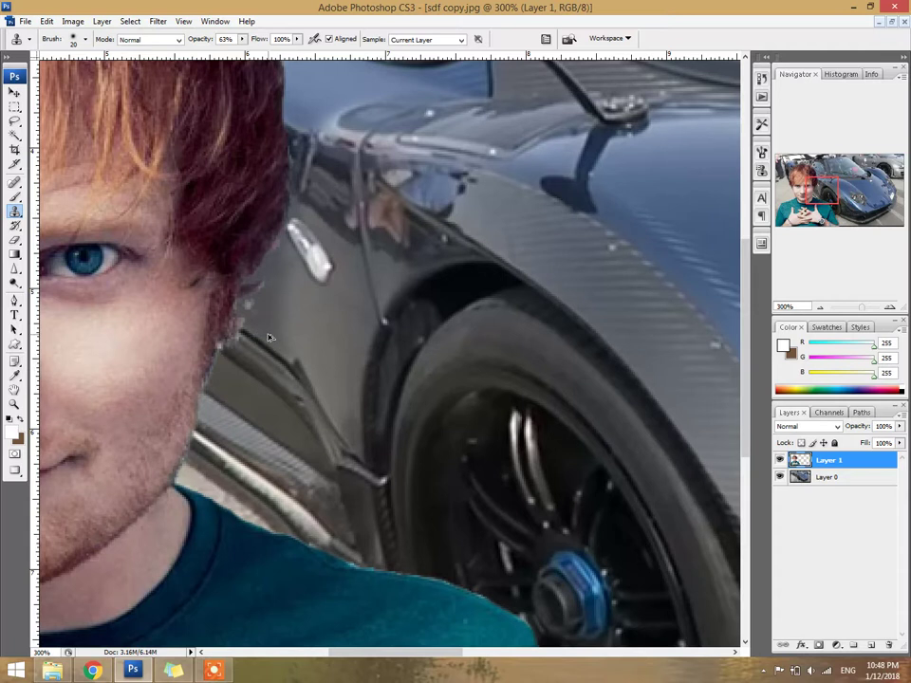
ctrl+click(799, 462)
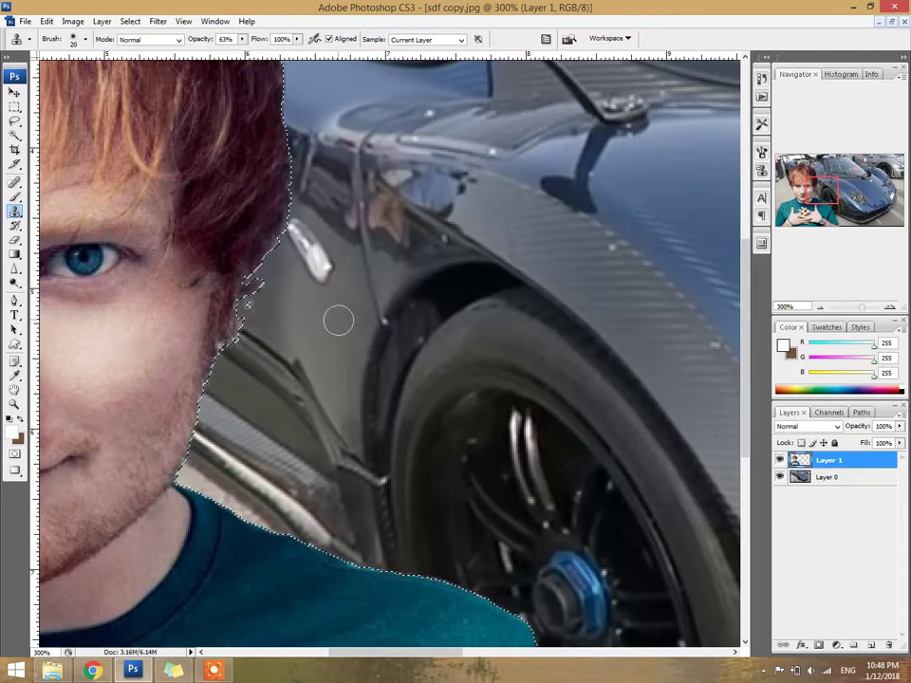
mouse_move(259, 236)
mouse_down()
mouse_move(230, 300)
mouse_move(234, 336)
mouse_up()
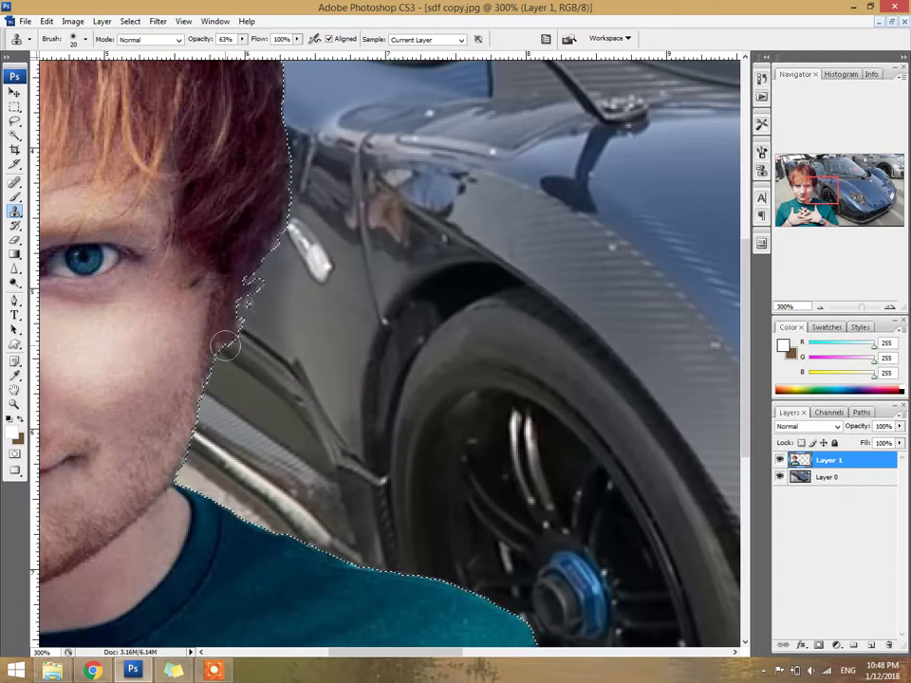
key(ctrl+d)
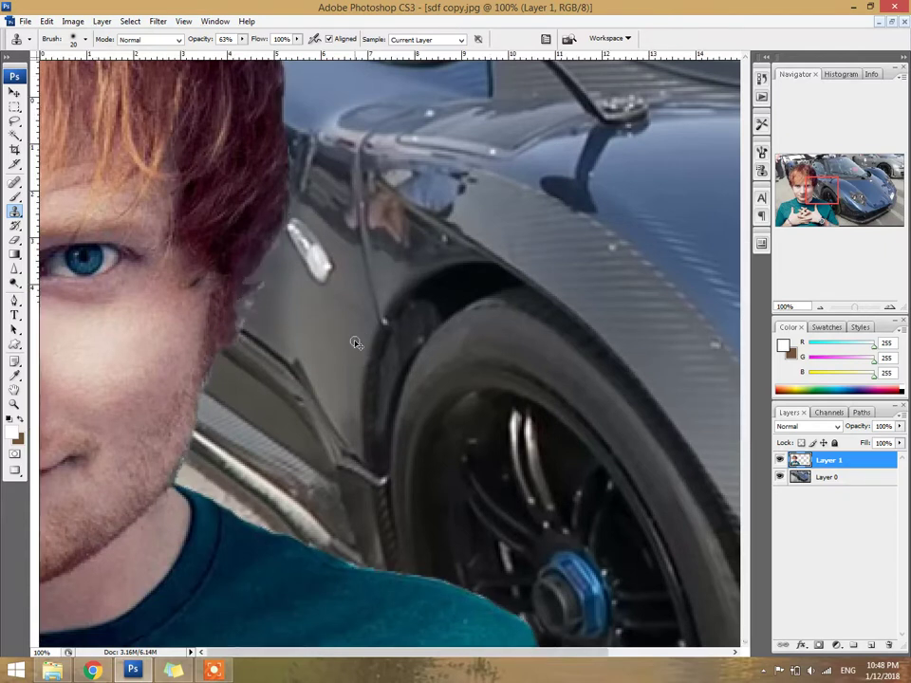
key(ctrl+alt+0)
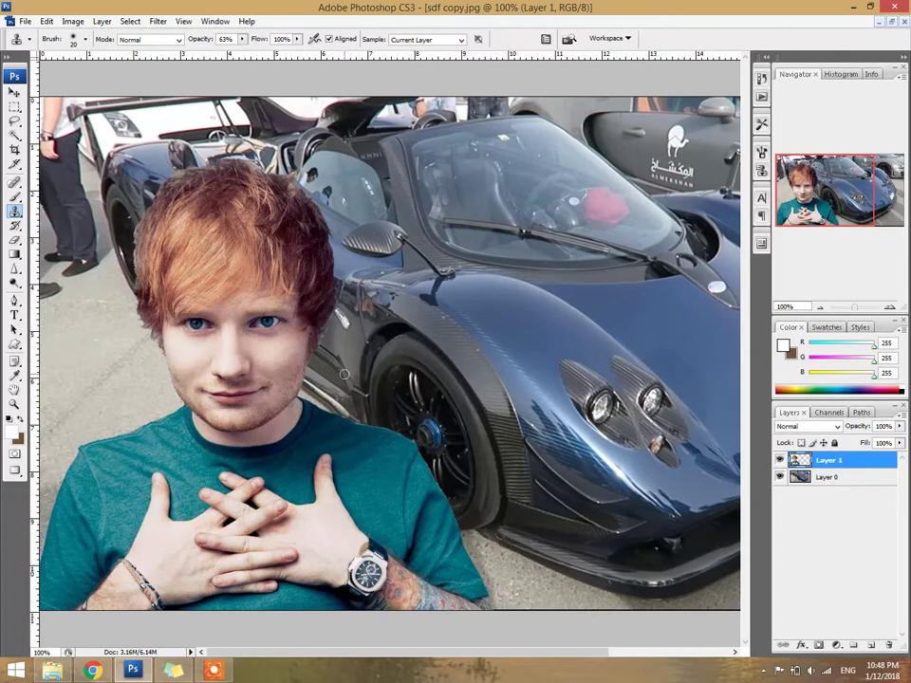
Step: Add a drop shadow to Layer 1 with a 90° angle and 21 px size
key(v)
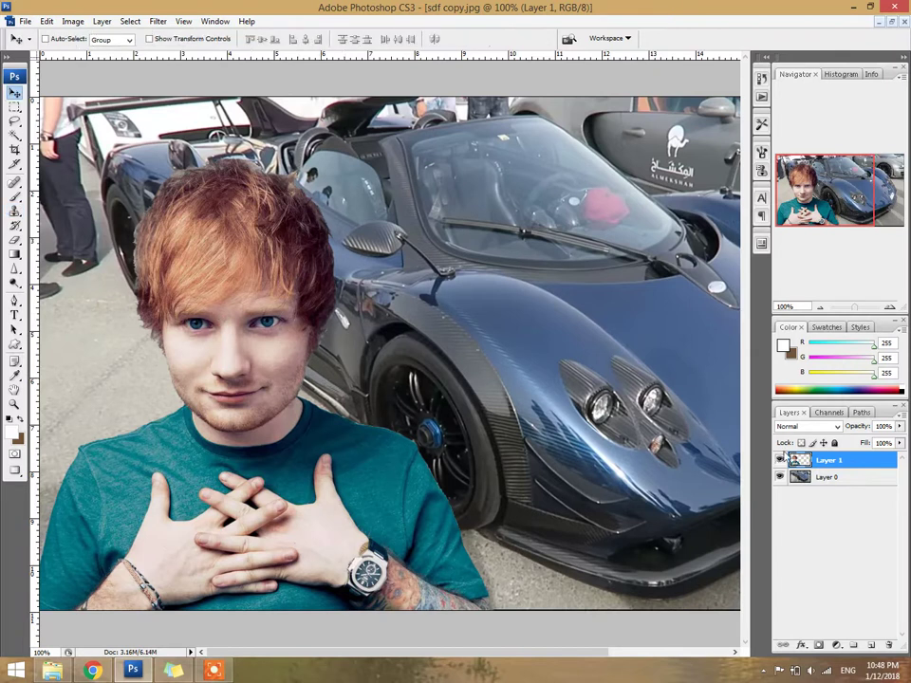
right_click(843, 462)
click(759, 475)
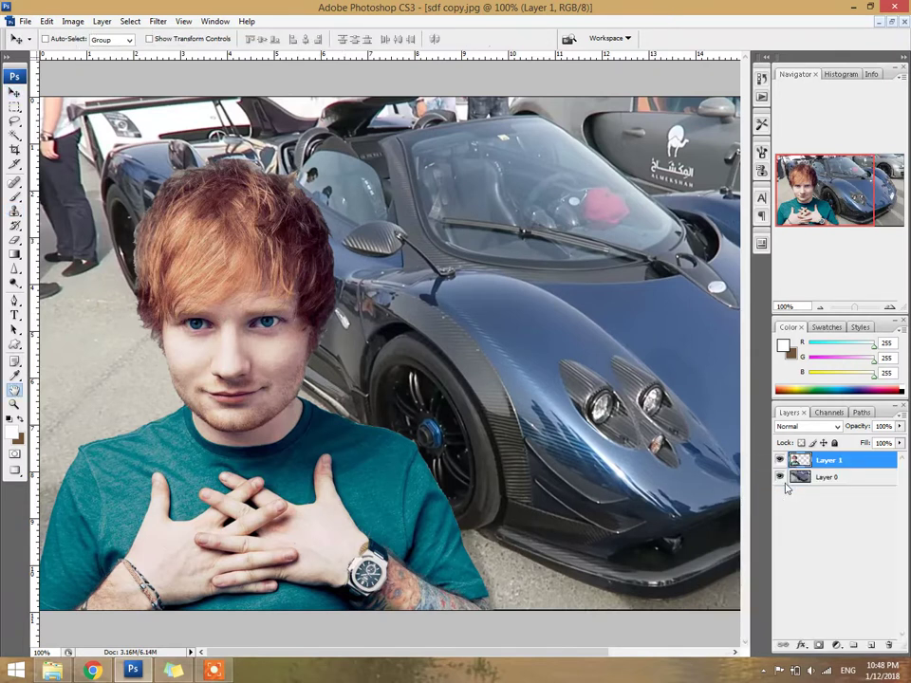
click(459, 492)
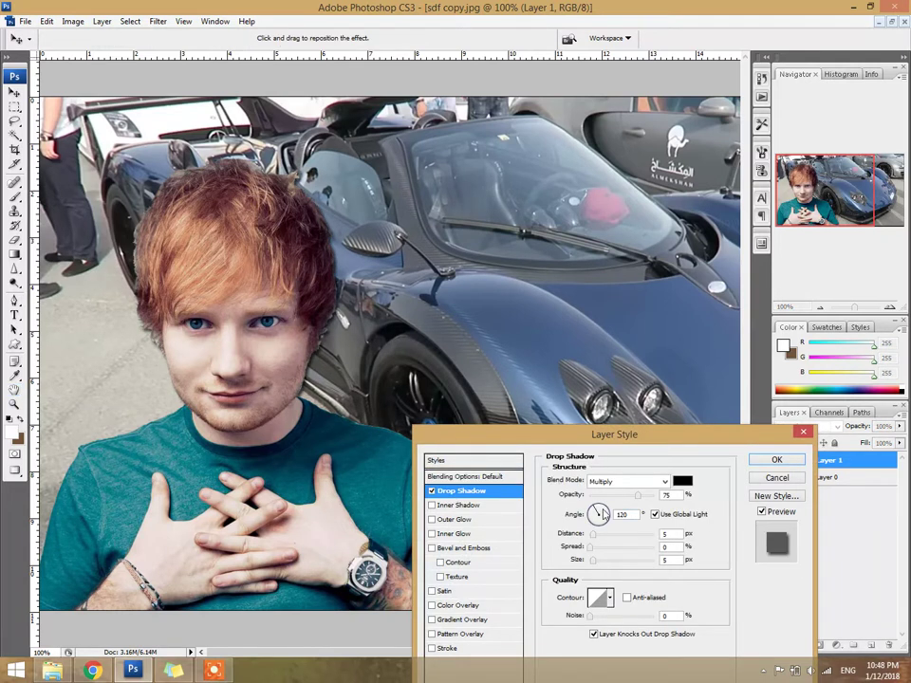
drag(594, 513, 593, 516)
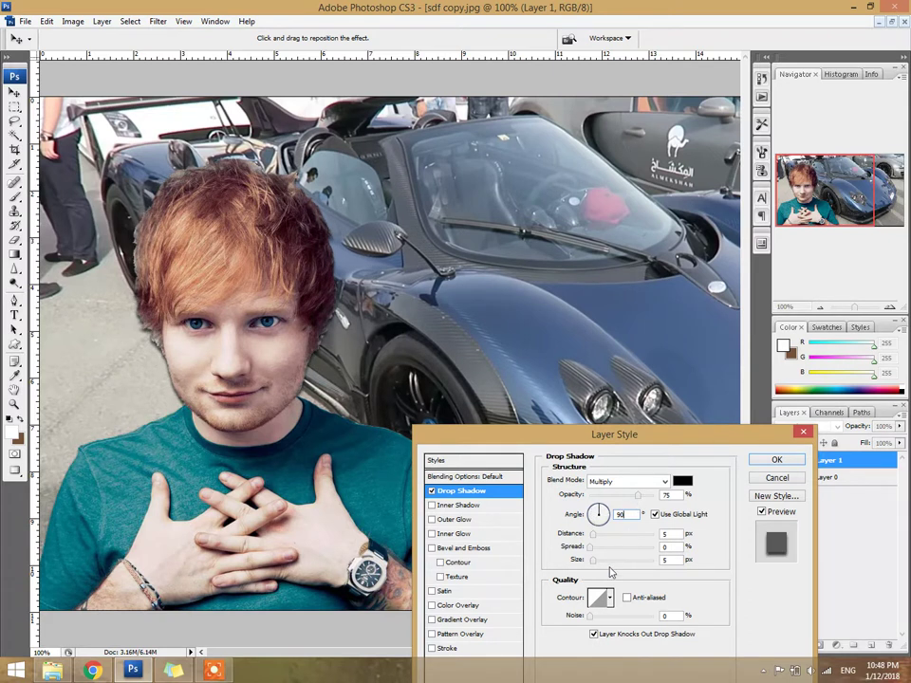
click(597, 561)
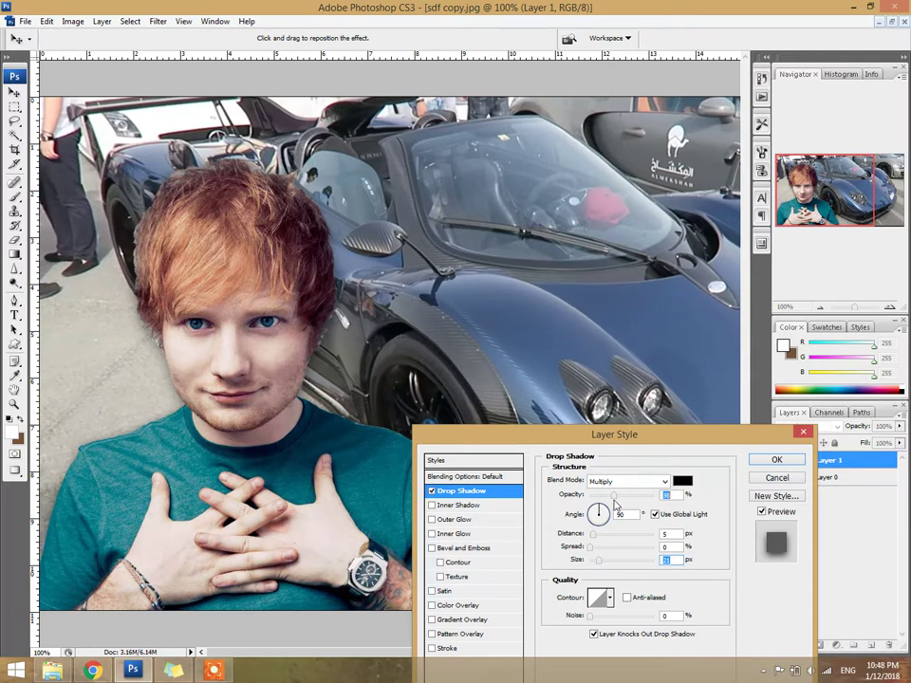
click(777, 460)
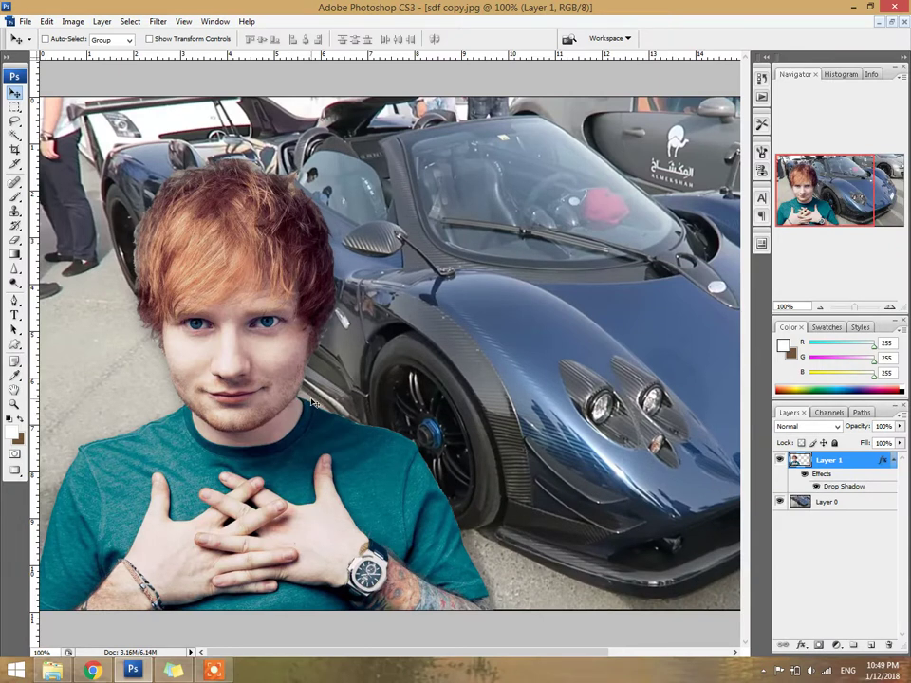
Step: Apply Auto Levels, Auto Contrast and Auto Color to the Ed Sheeran layer
key(ctrl+minus)
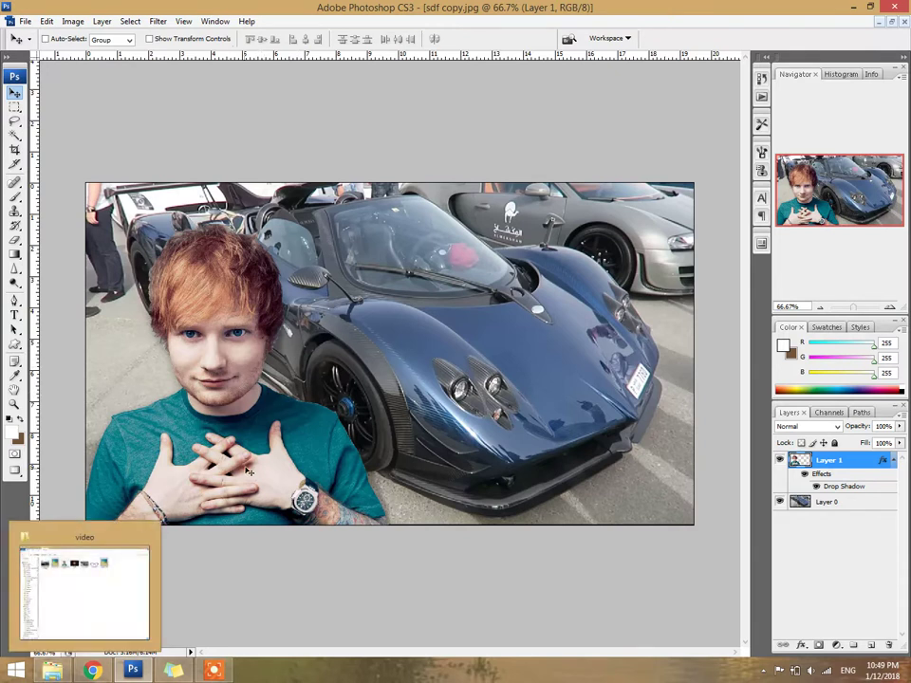
click(70, 21)
mouse_move(93, 54)
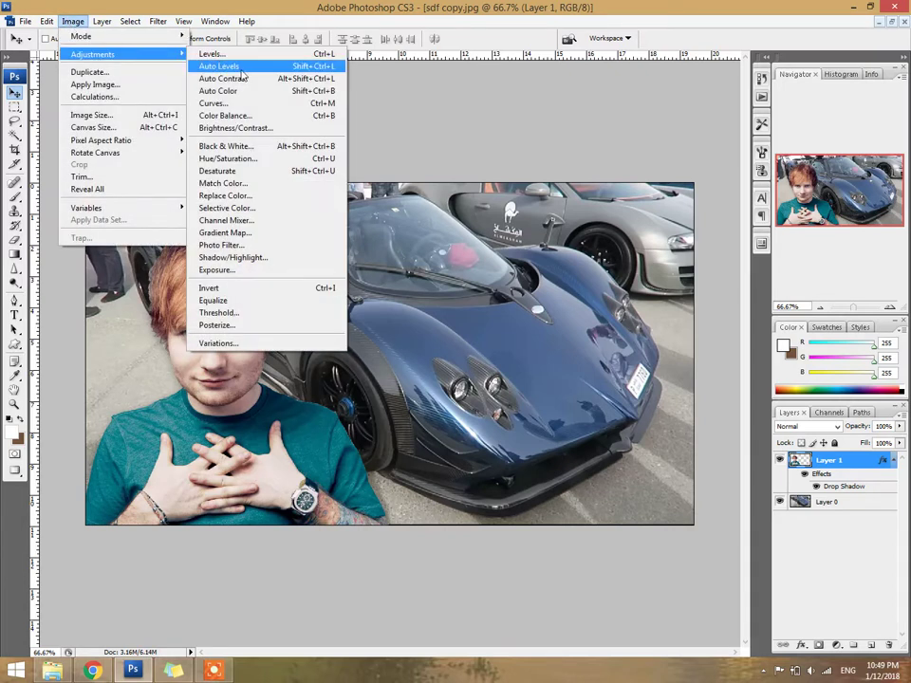
click(269, 66)
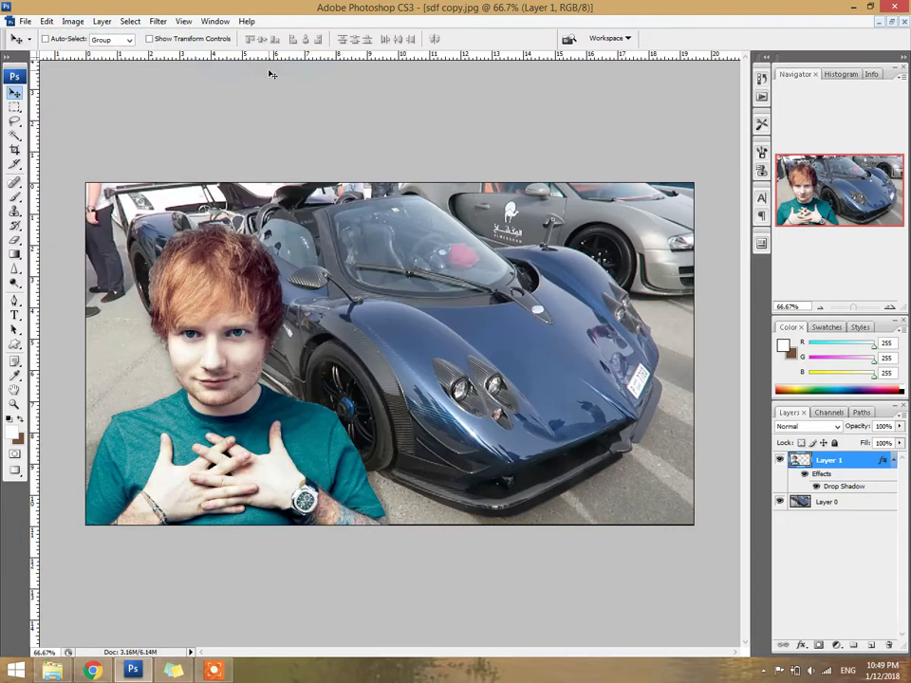
click(73, 21)
mouse_move(93, 55)
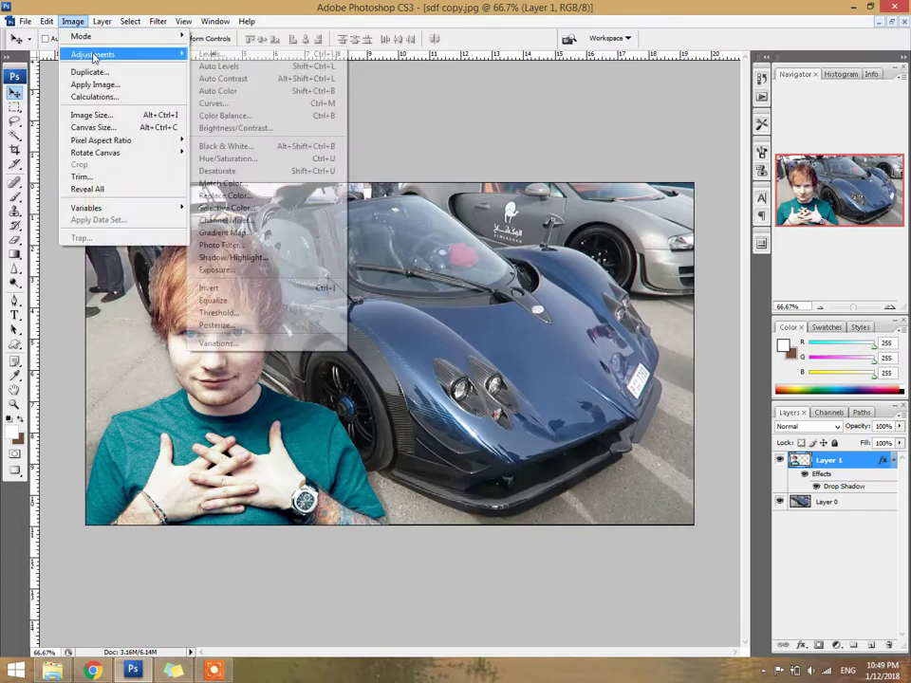
click(245, 79)
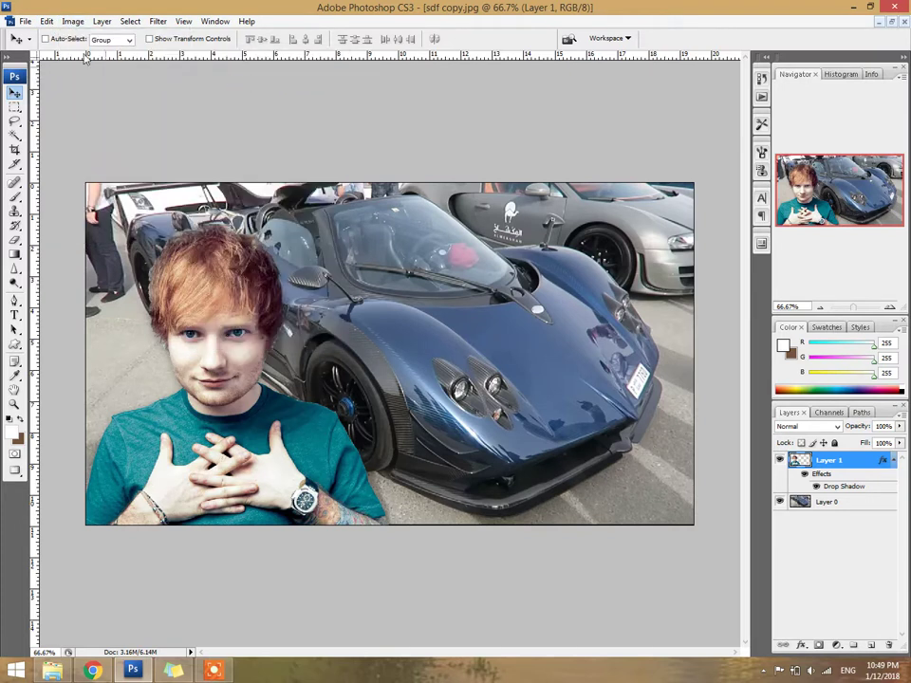
click(73, 22)
mouse_move(92, 54)
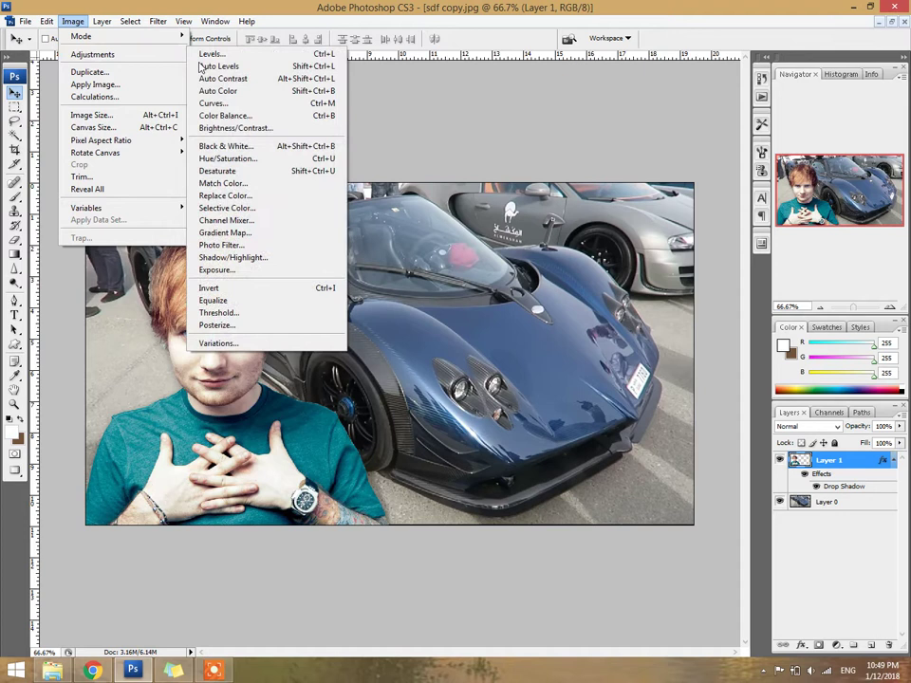
click(253, 92)
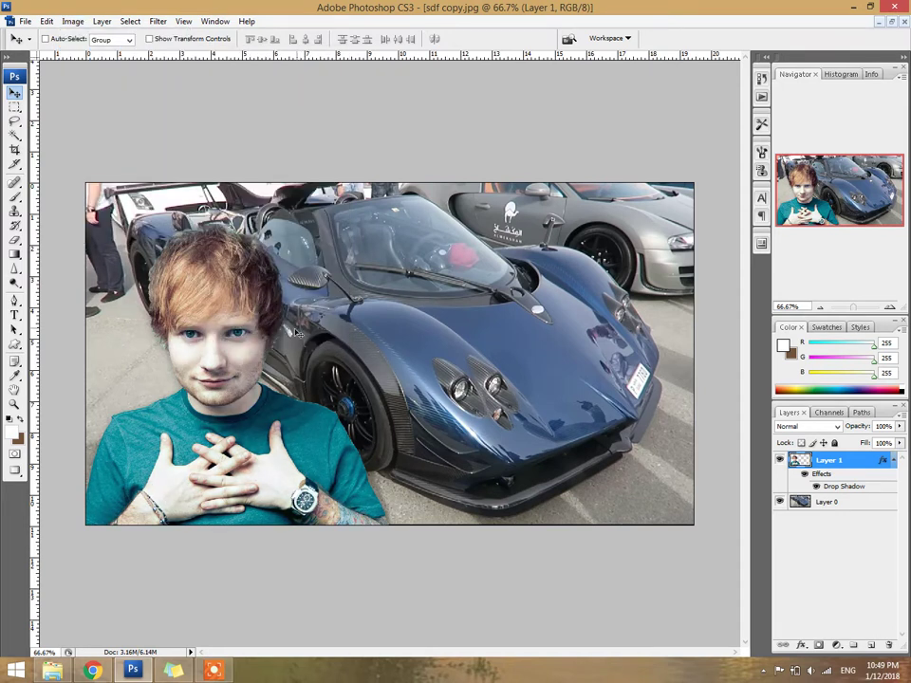
key(ctrl+plus)
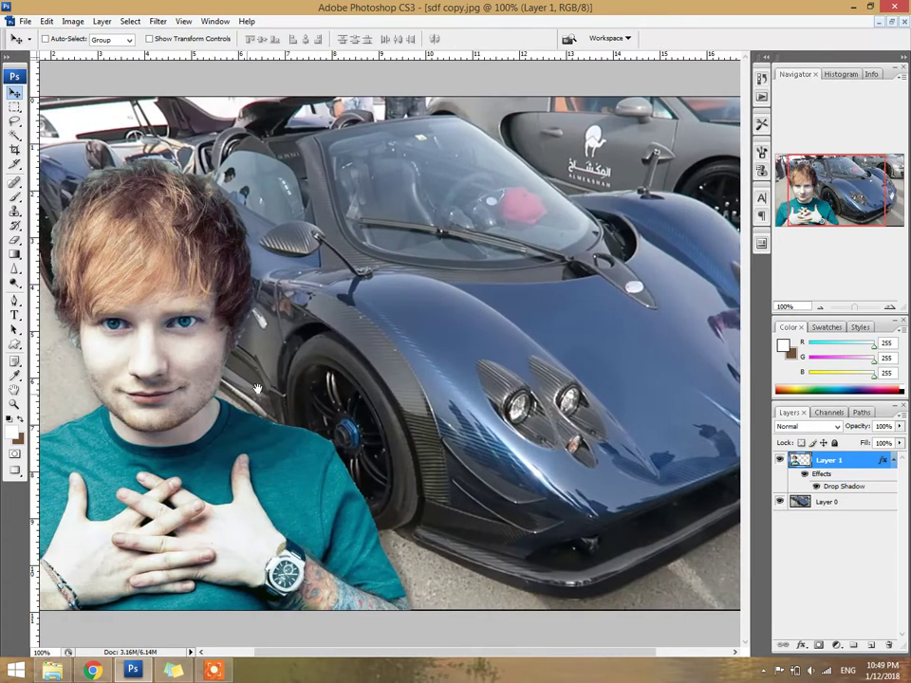
drag(268, 394, 314, 394)
click(52, 670)
Step: Open Sung.png and drag the black glasses into the composite over Ed's face
click(518, 148)
mouse_move(518, 148)
mouse_down()
mouse_move(130, 672)
mouse_move(494, 33)
mouse_up()
drag(503, 96, 503, 97)
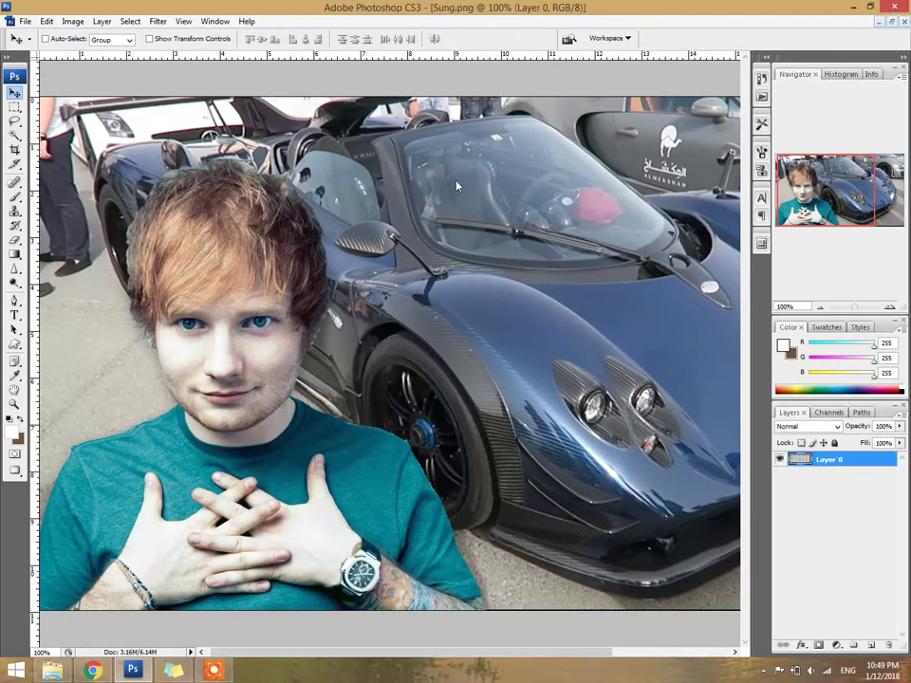
double_click(670, 17)
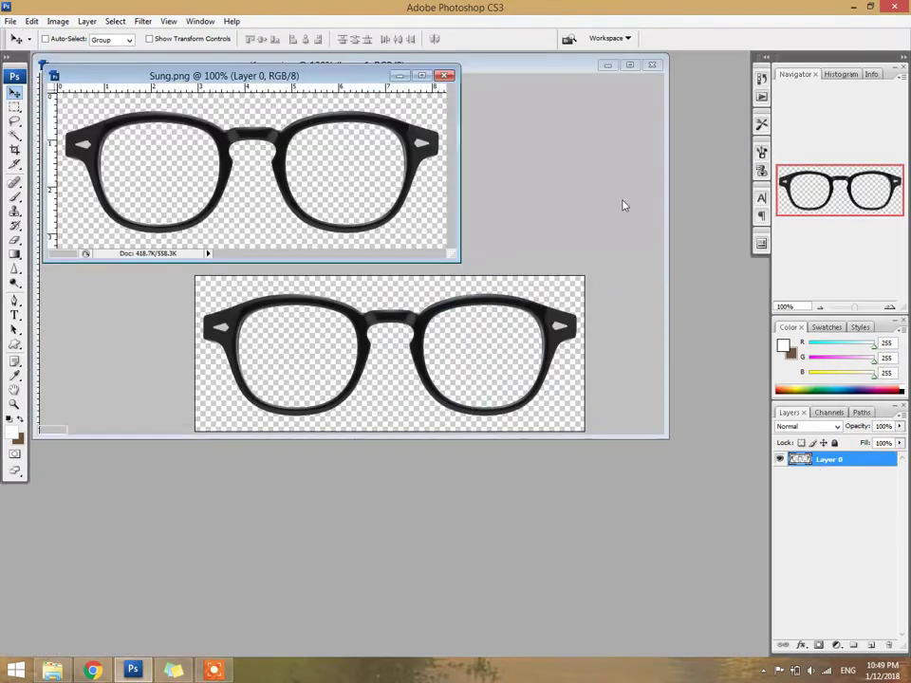
drag(295, 82, 605, 137)
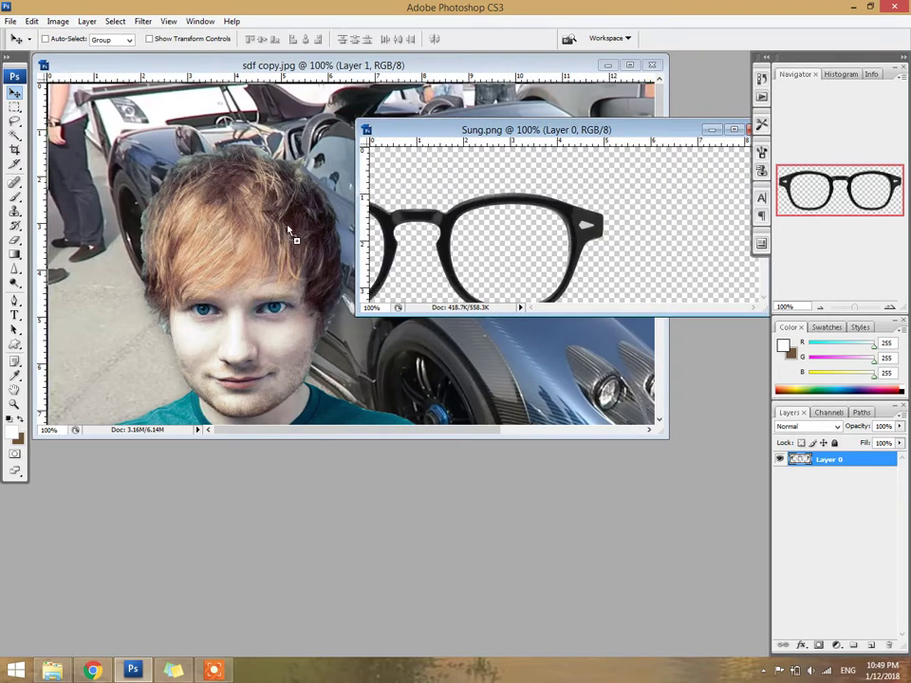
drag(518, 195, 295, 233)
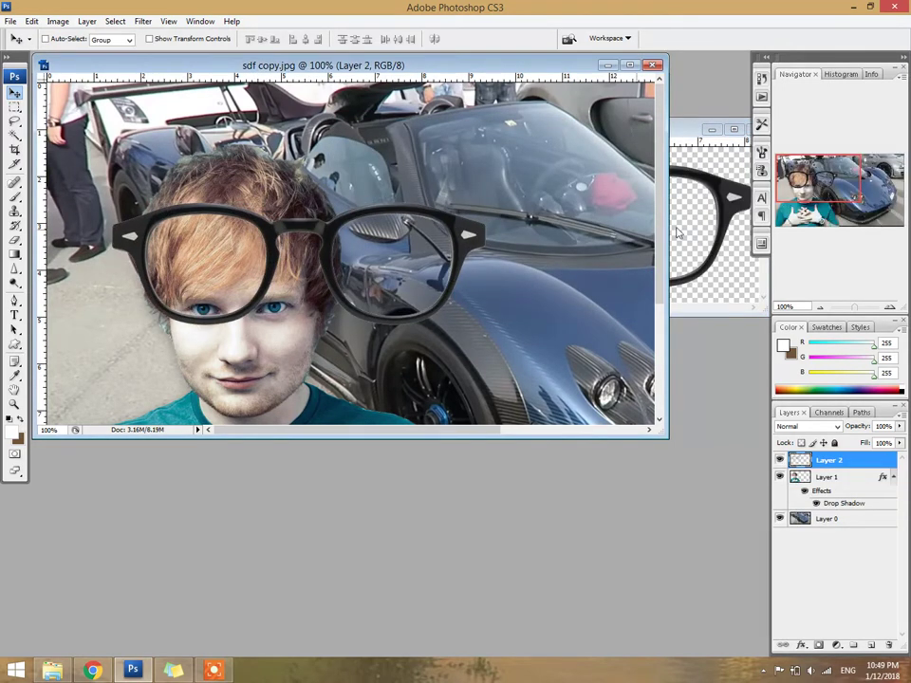
Step: Close the Sung.png document and maximize the car composite
click(677, 231)
drag(517, 126, 381, 138)
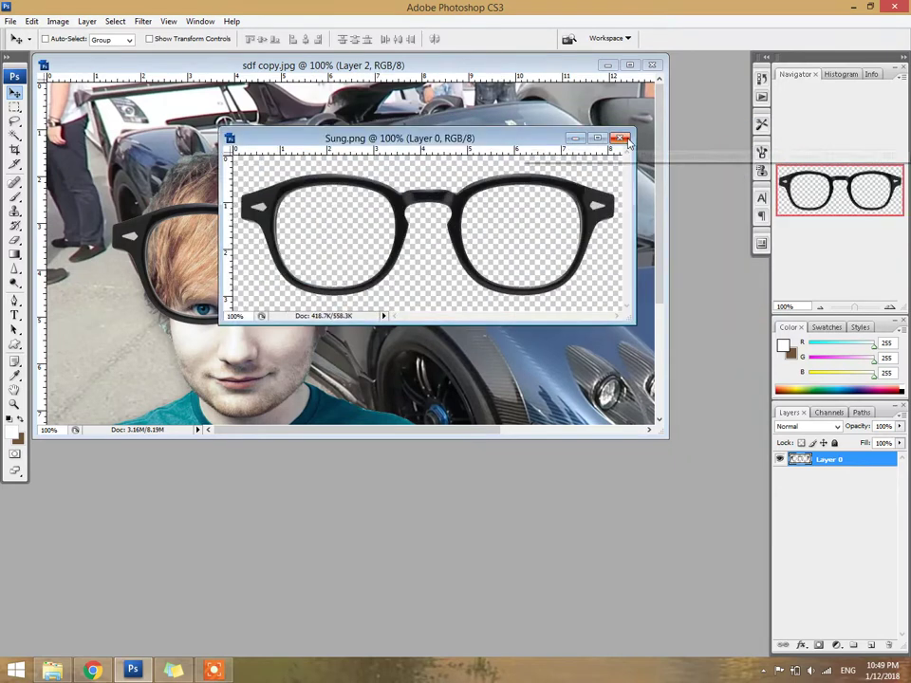
click(622, 139)
click(630, 64)
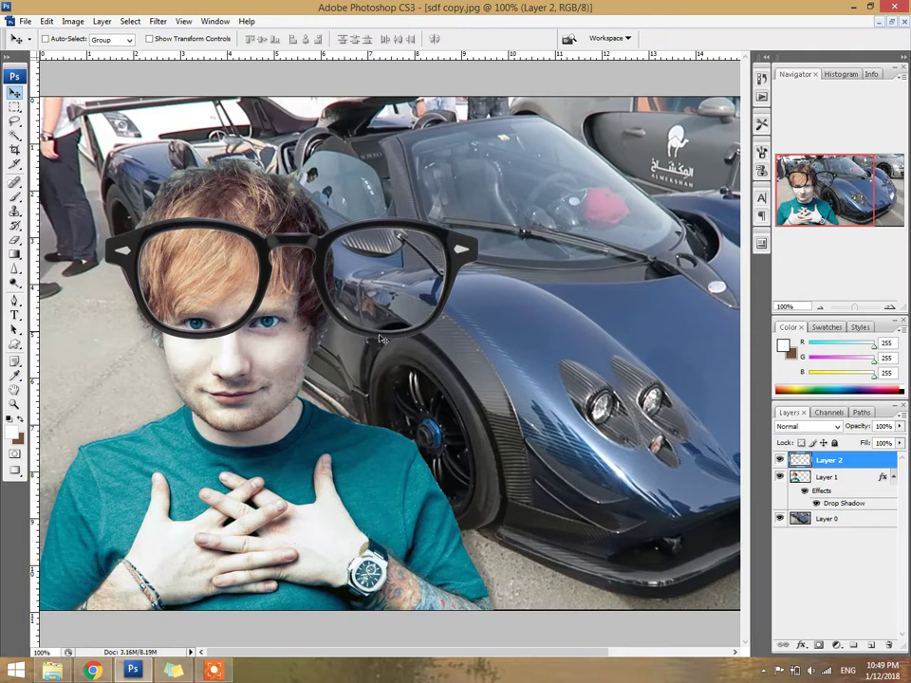
Step: Scale the glasses down with Free Transform and place them over his eyes
key(ctrl+t)
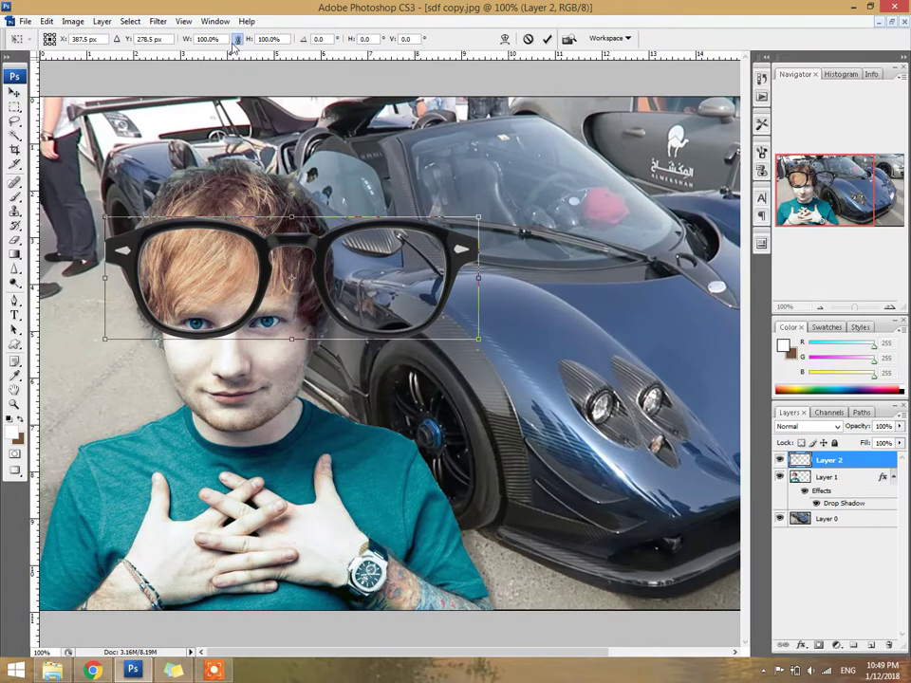
click(213, 39)
key(Down)
key(Down)
key(Down)
key(Down)
key(Down)
key(Down)
key(Down)
key(Down)
key(Down)
key(Down)
key(Down)
key(Down)
key(Down)
key(Down)
key(Down)
key(Down)
key(Down)
key(Down)
key(Down)
key(Down)
key(Down)
key(Down)
key(Down)
key(Down)
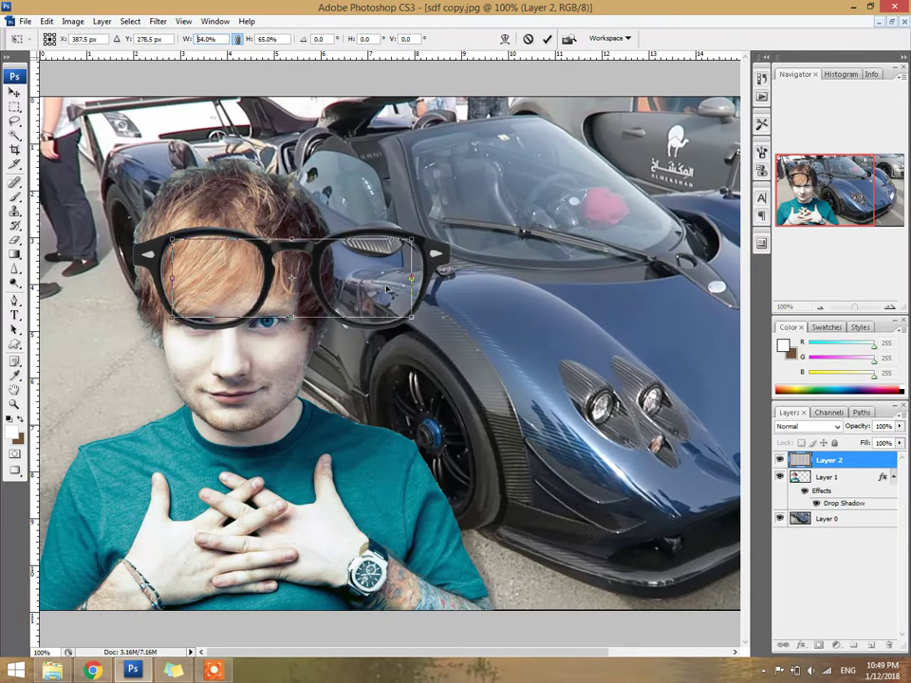
key(Down)
key(Down)
key(Down)
key(Down)
key(Down)
key(Down)
key(Down)
key(Down)
key(Down)
key(Down)
key(Down)
key(Down)
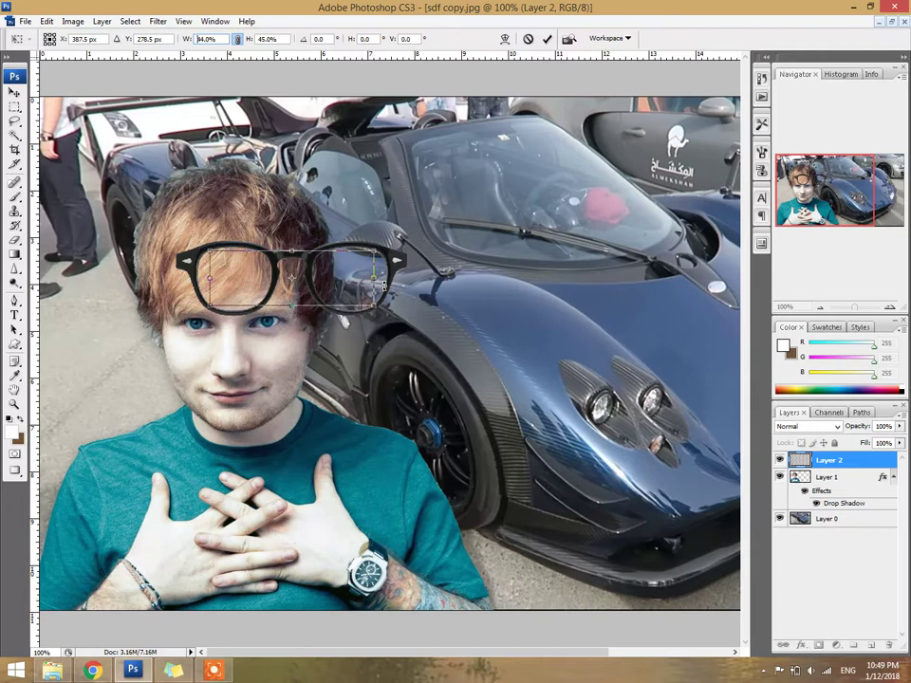
key(Down)
key(Down)
key(Down)
key(Down)
key(Down)
key(Down)
key(Return)
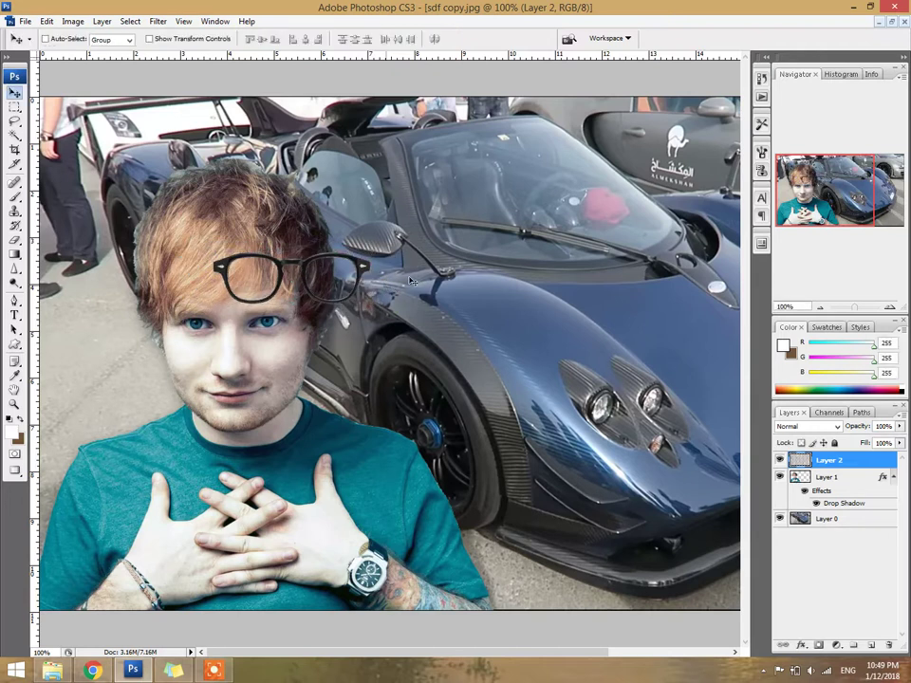
mouse_move(347, 274)
mouse_down()
mouse_move(289, 322)
mouse_move(365, 352)
mouse_up()
Step: Fine-tune the glasses with a slight resize and nudges down and left over the eyes
key(ctrl+plus)
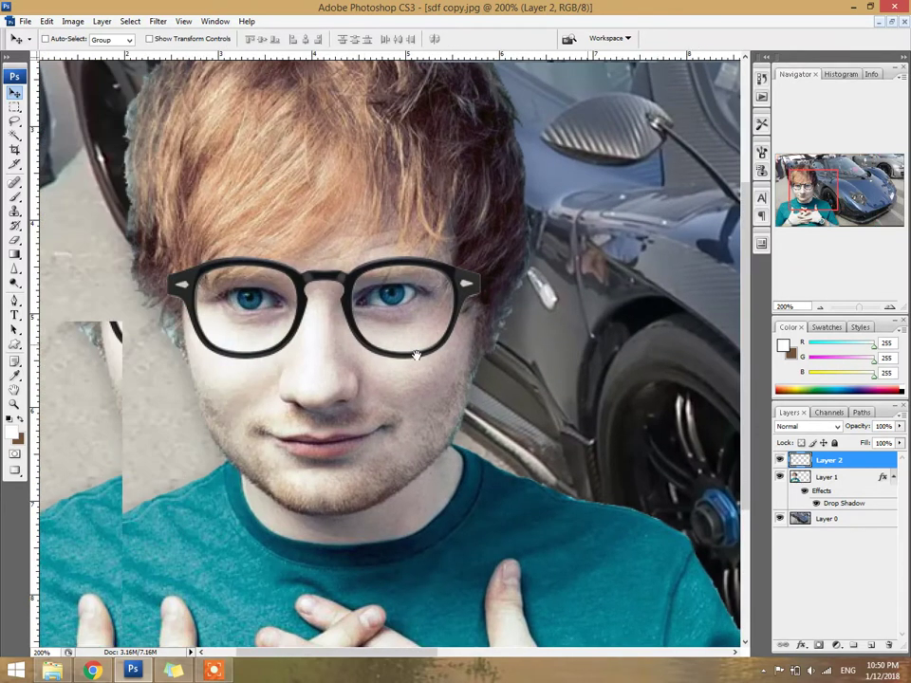
key(Down)
key(Down)
key(Down)
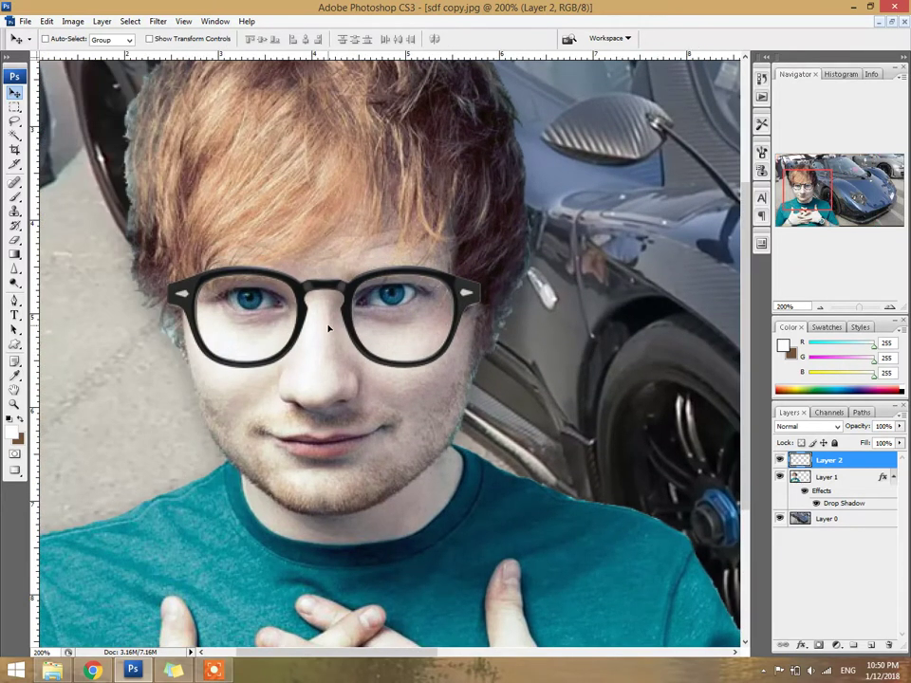
key(ctrl+t)
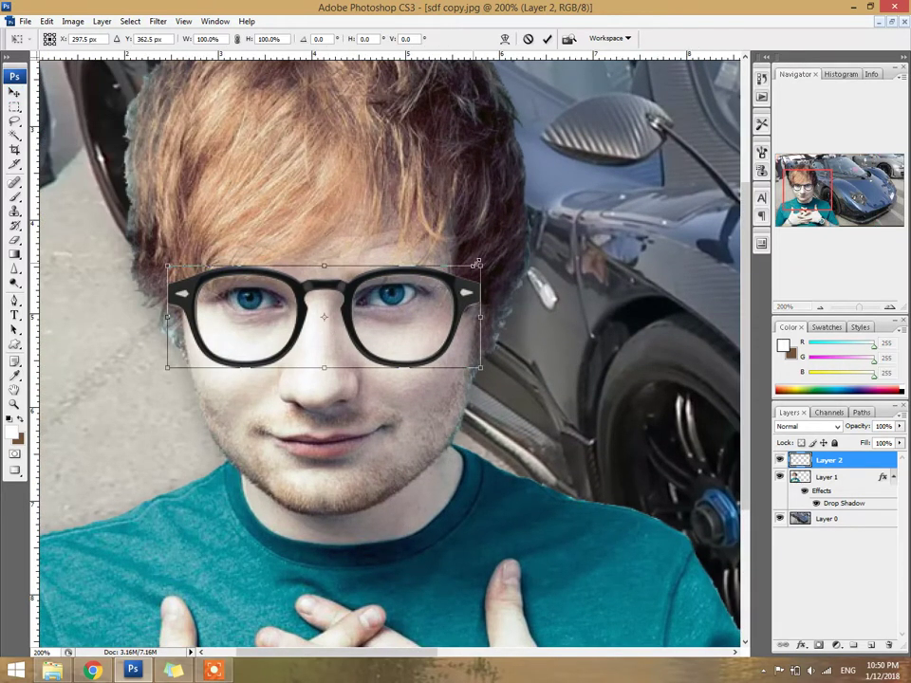
drag(481, 268, 473, 274)
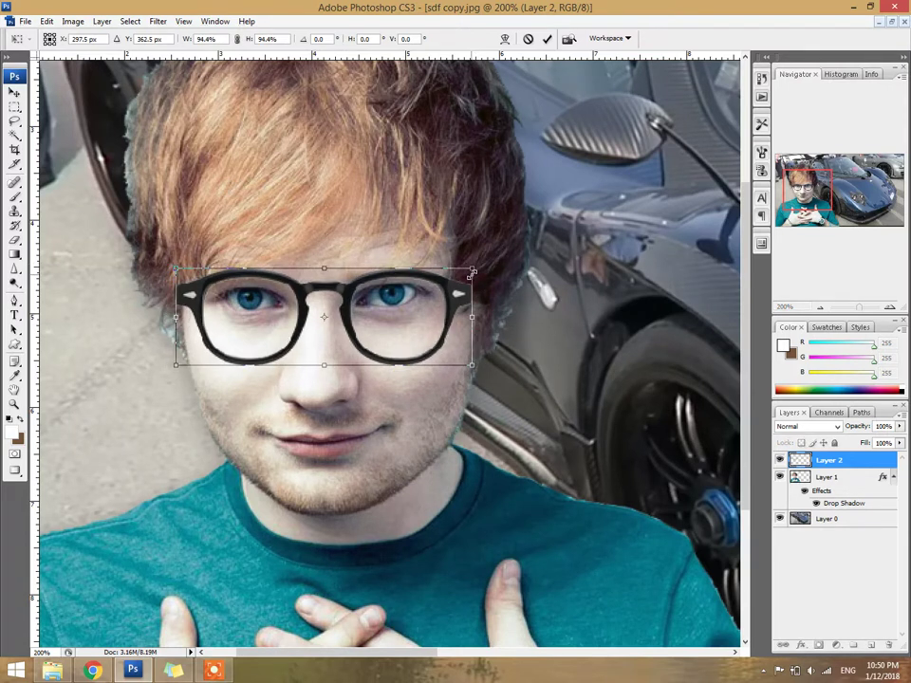
key(Return)
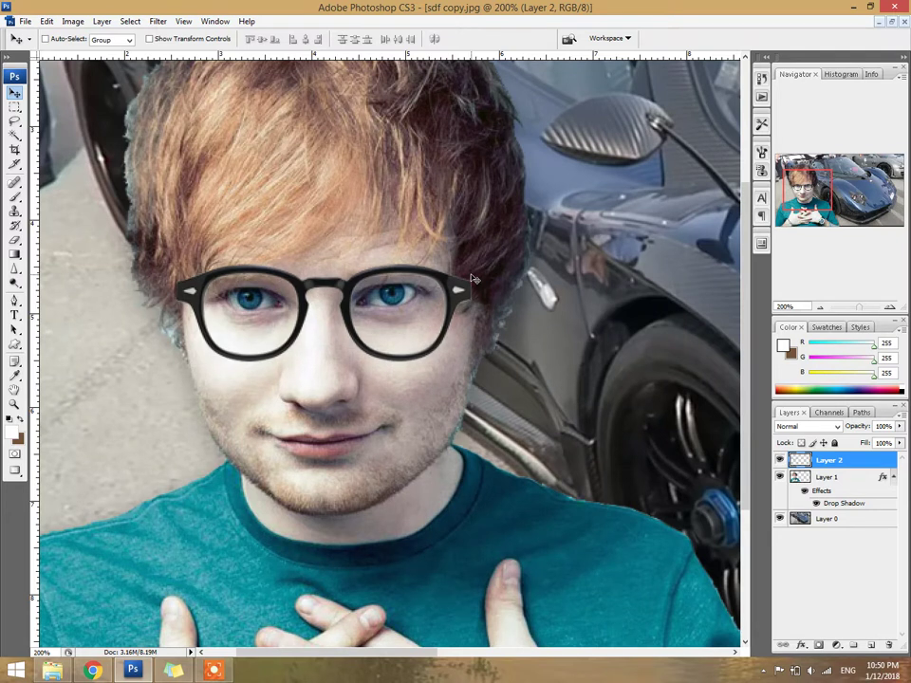
key(Left)
key(Left)
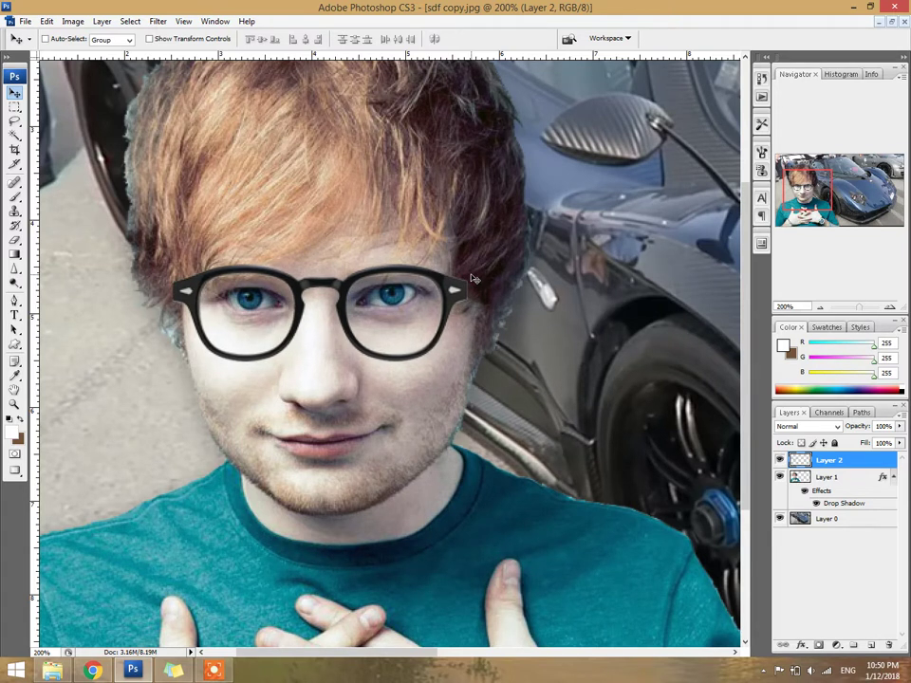
key(ctrl+minus)
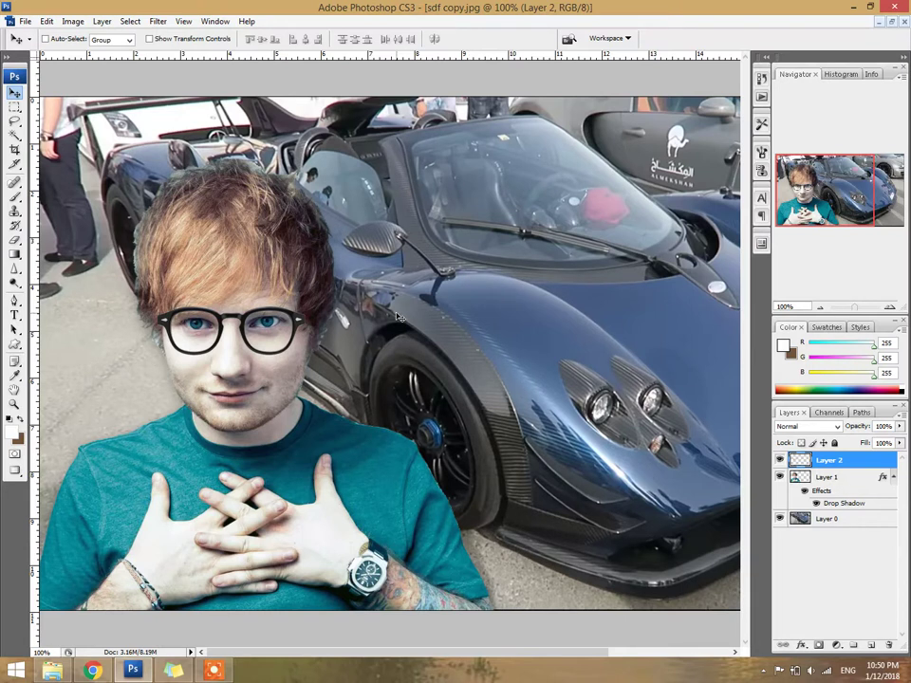
Step: Zoom in close on the right lens after a brief colour-selection attempt on the glasses' rivet
key(ctrl+plus)
key(ctrl+plus)
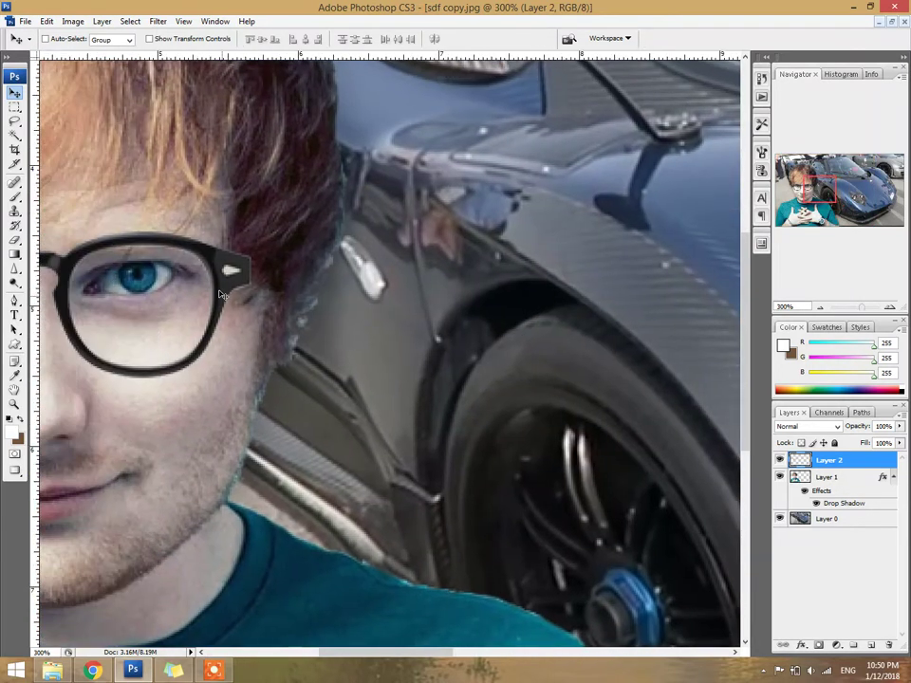
key(w)
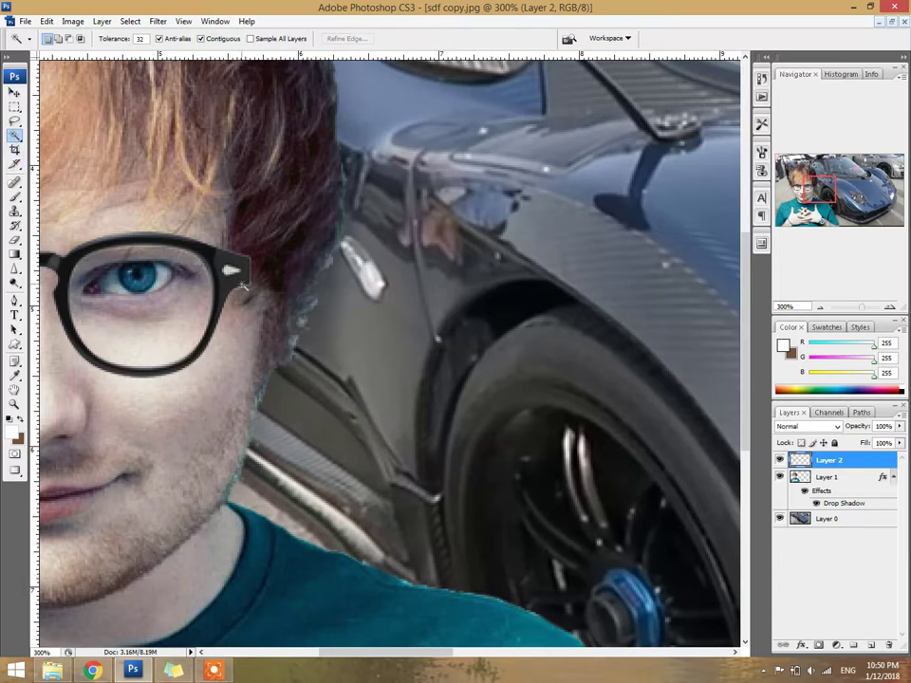
click(231, 270)
key(ctrl+d)
key(ctrl+alt+0)
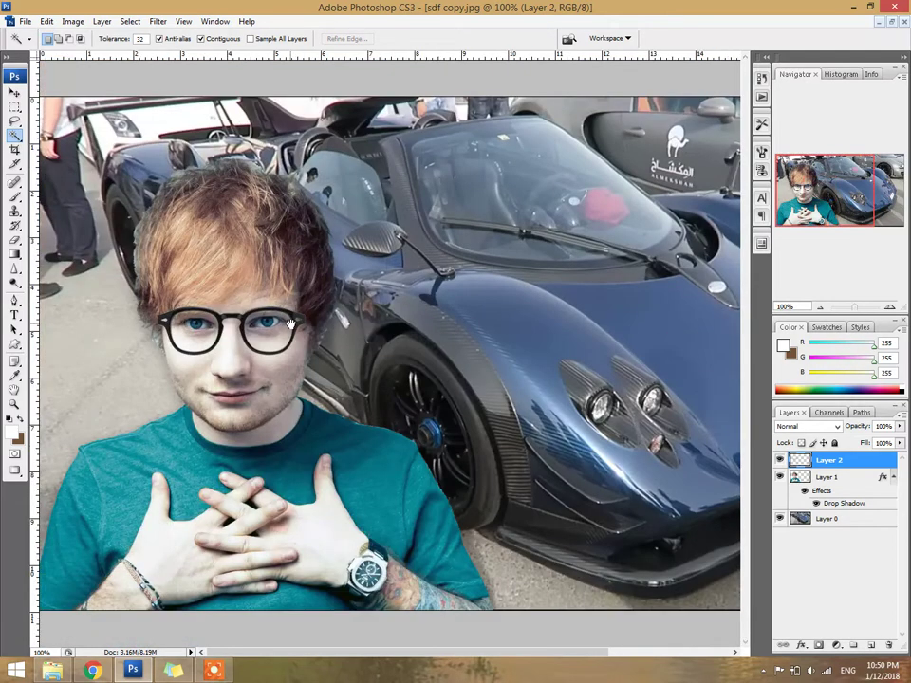
ctrl+click(250, 367)
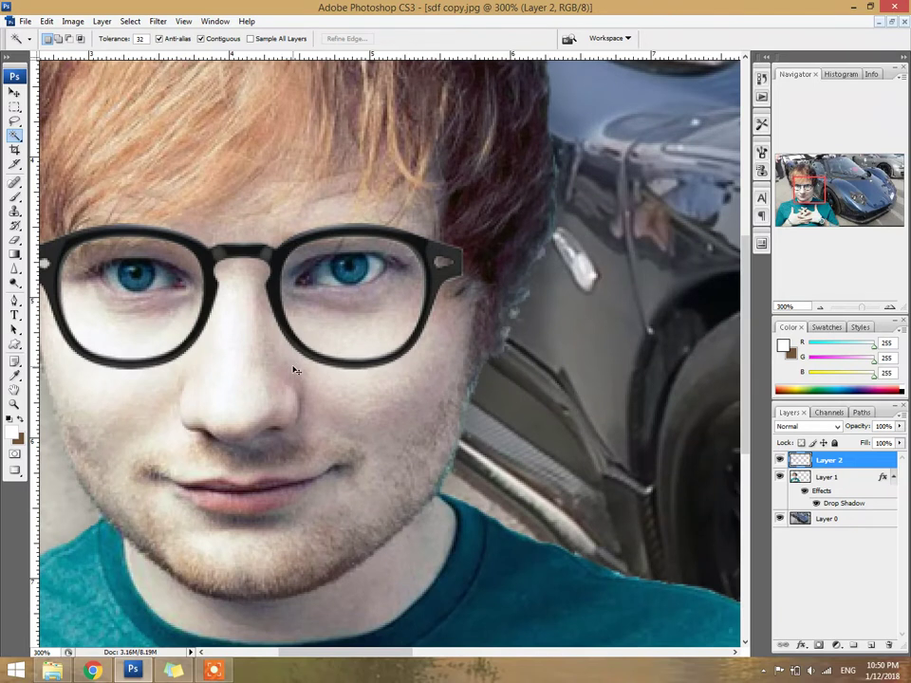
ctrl+click(294, 369)
Step: Trace a curved pen path around the right lens's inner rim, from top and right edge to lower rim
key(p)
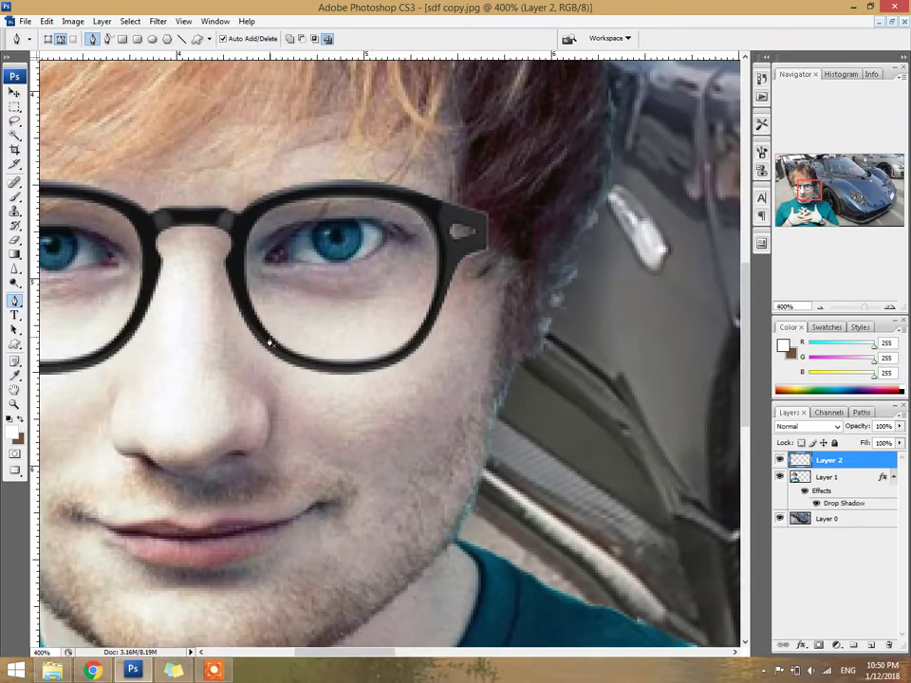
click(397, 206)
drag(339, 268, 414, 339)
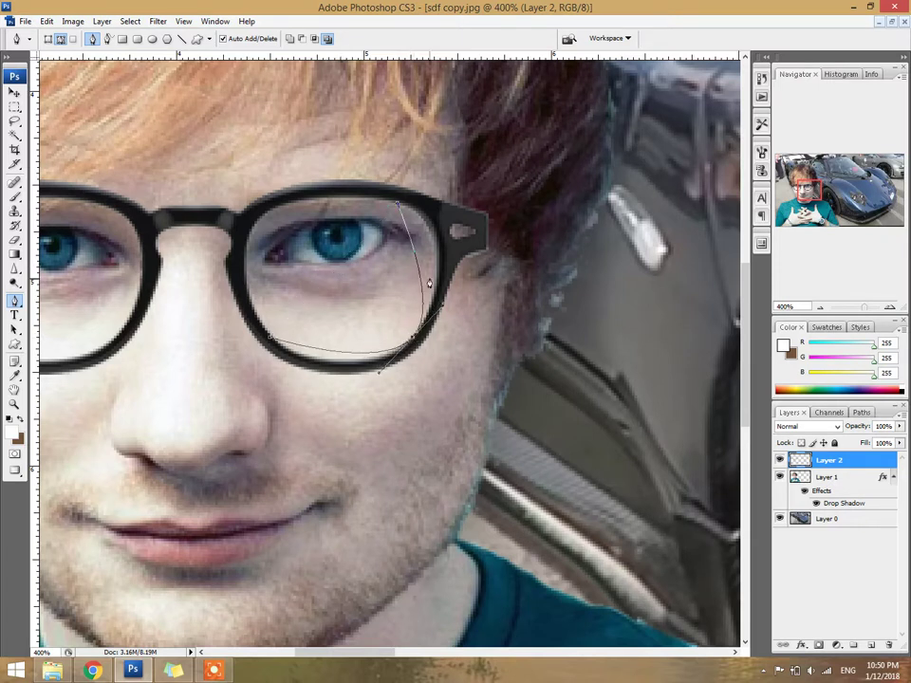
drag(422, 266, 435, 242)
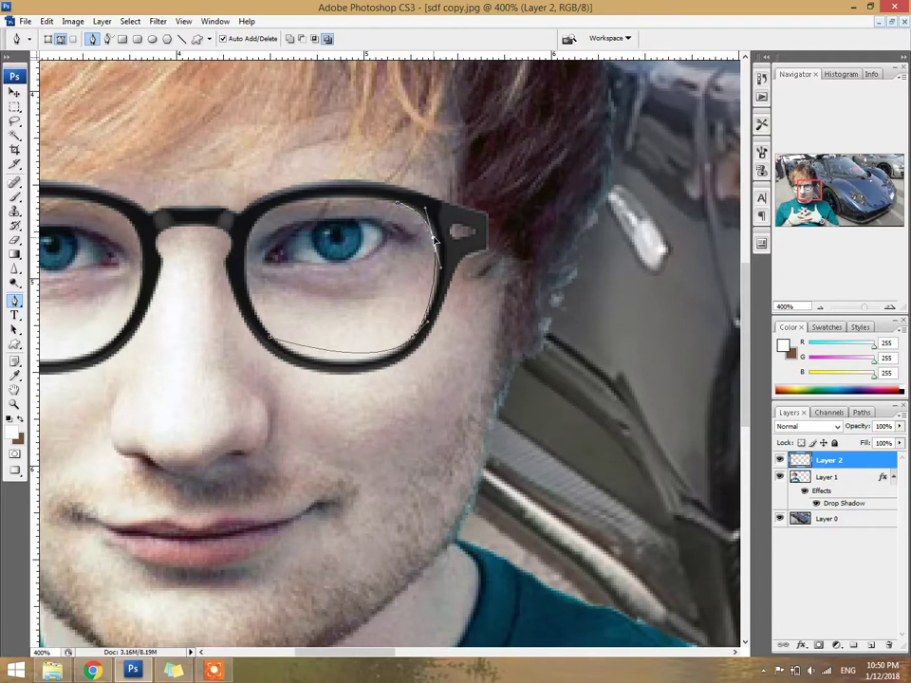
click(432, 323)
click(395, 364)
drag(375, 370, 364, 388)
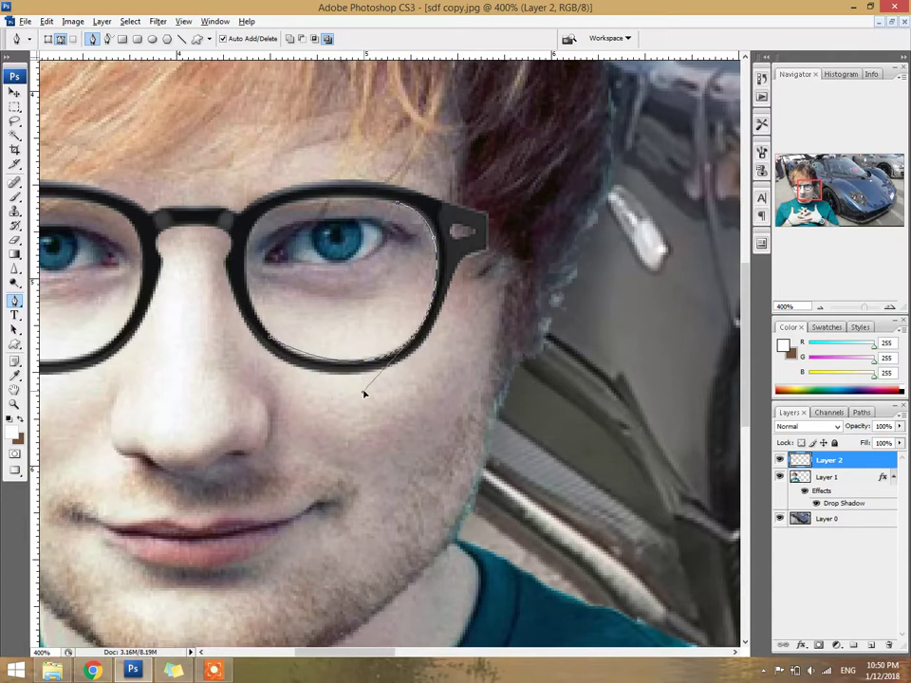
click(327, 375)
drag(329, 375, 305, 371)
mouse_move(265, 334)
mouse_down()
mouse_move(333, 274)
mouse_move(258, 221)
mouse_up()
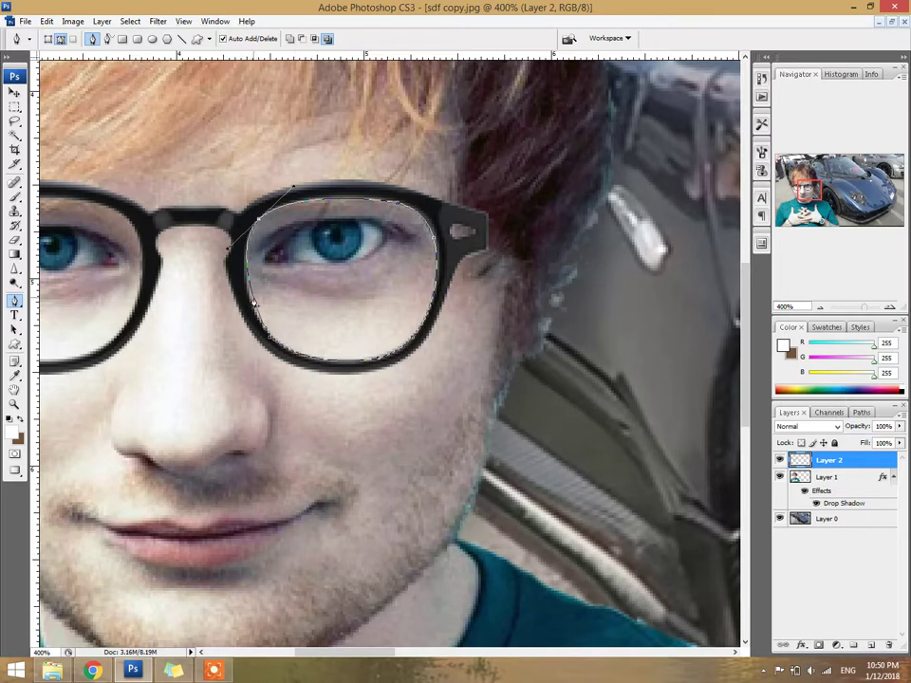
Step: Close the right-lens path, load it as a selection, and back out of a first new-layer attempt
click(255, 303)
key(ctrl+Return)
key(ctrl+shift+n)
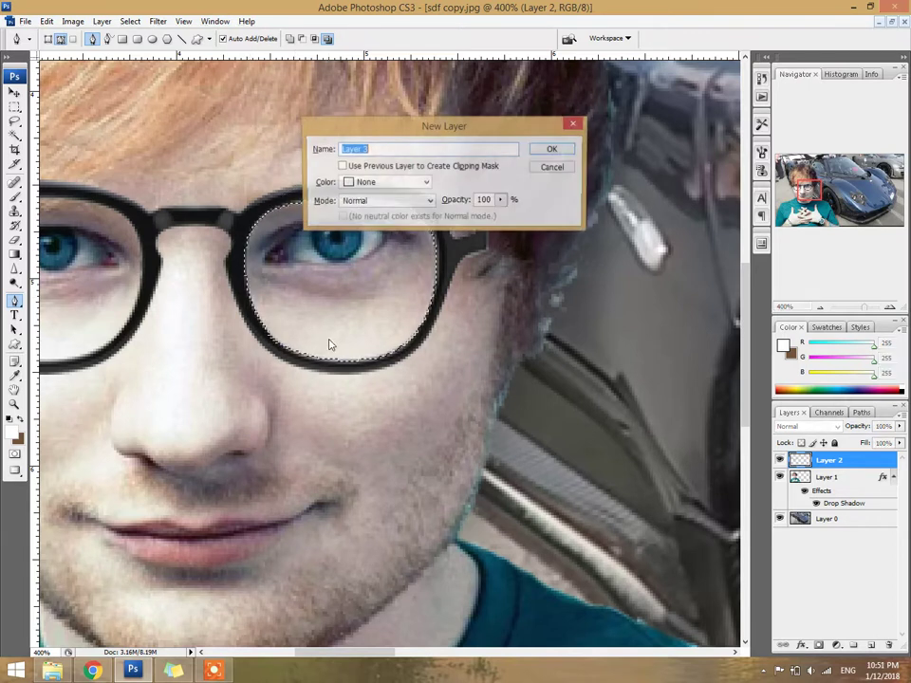
key(Return)
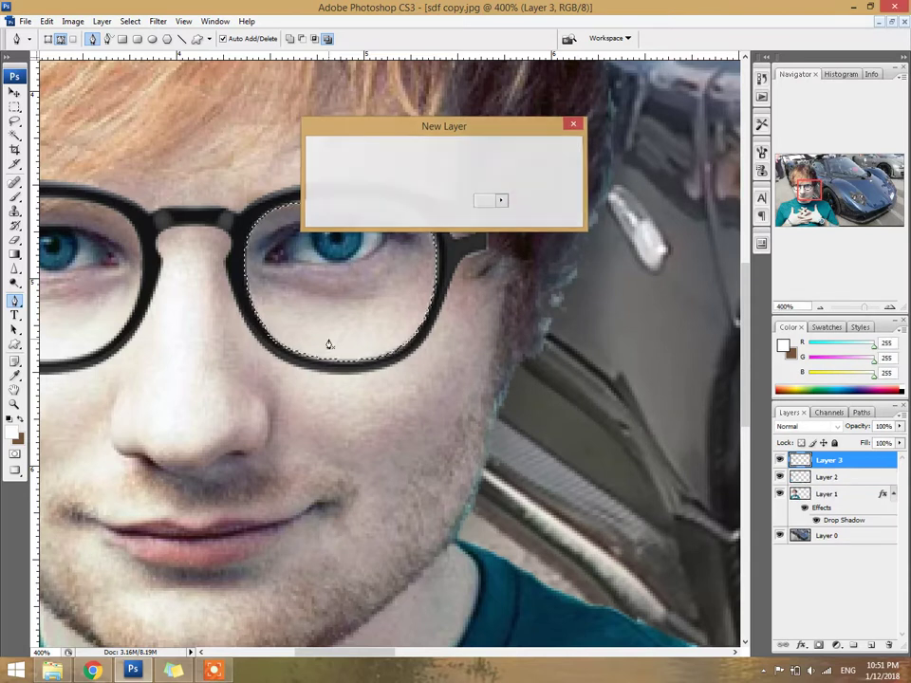
key(ctrl+d)
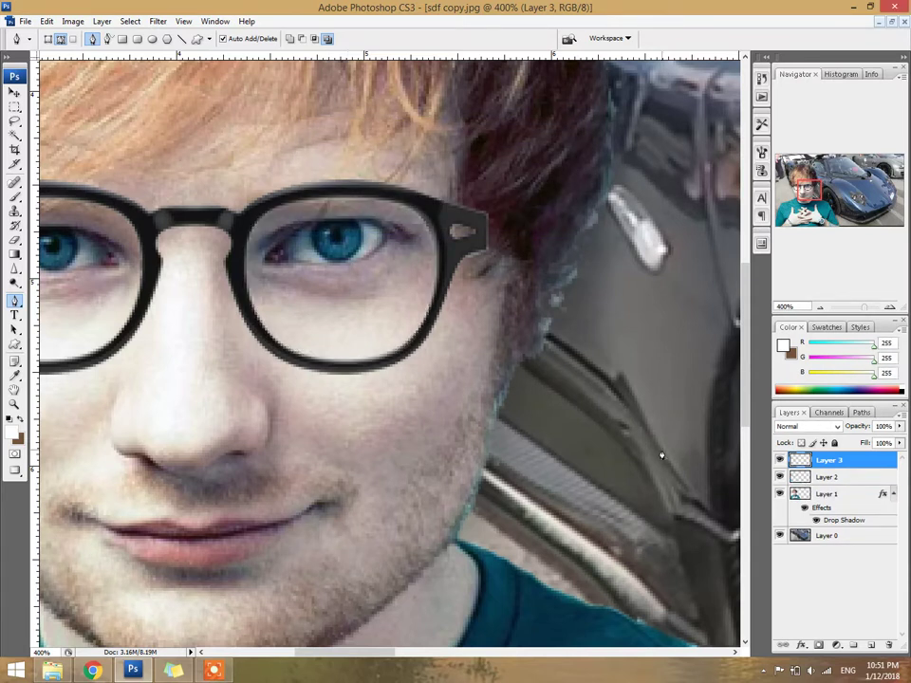
key(slash)
key(v)
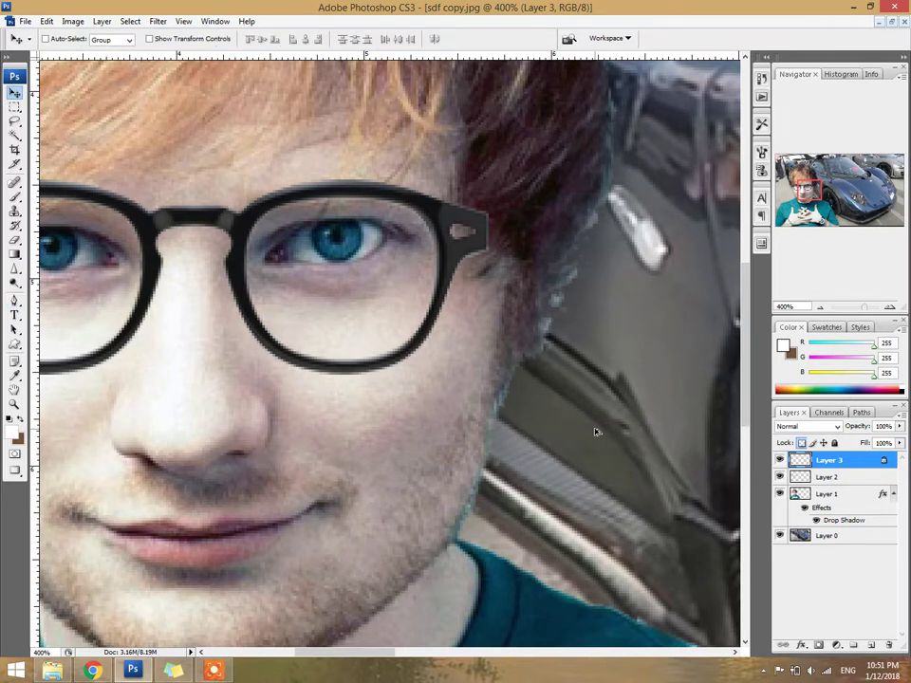
key(ctrl+Return)
key(ctrl+e)
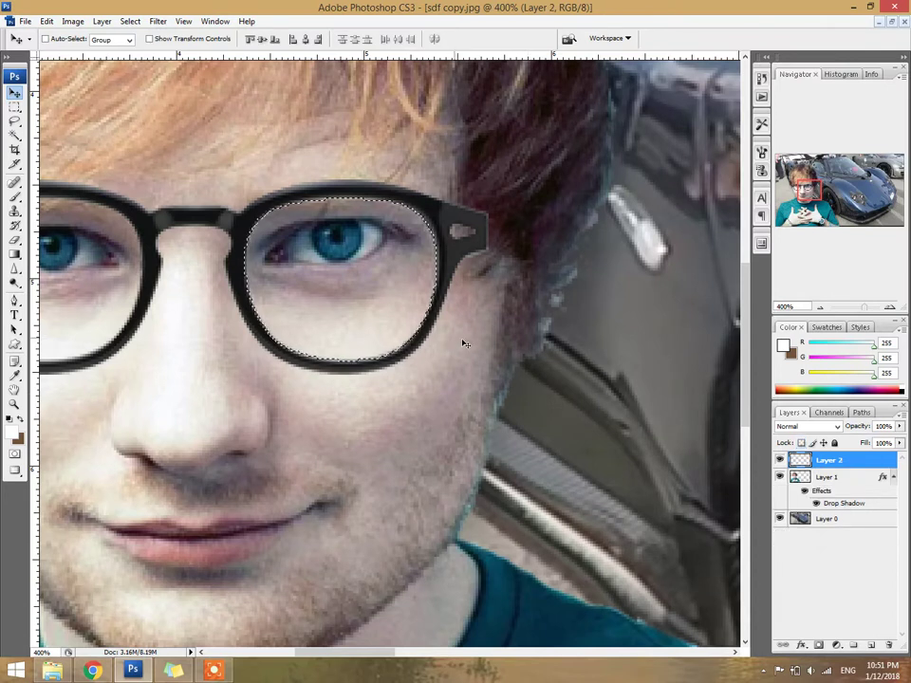
Step: Fill the lens selection with white on a new Layer 3 at about 21% opacity
key(ctrl+shift+n)
key(Return)
key(alt+BackSpace)
key(ctrl+d)
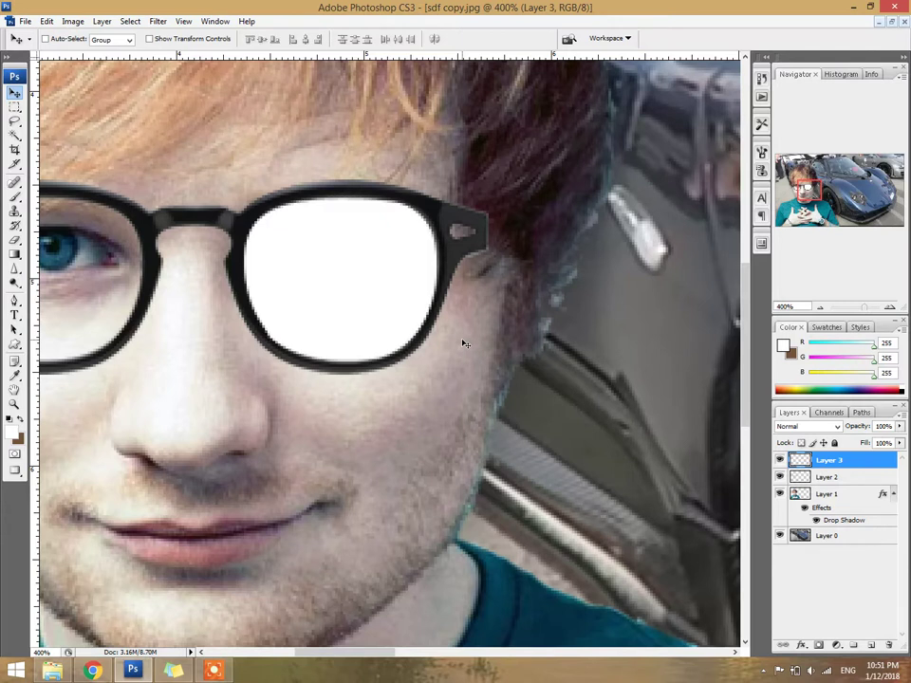
key(2)
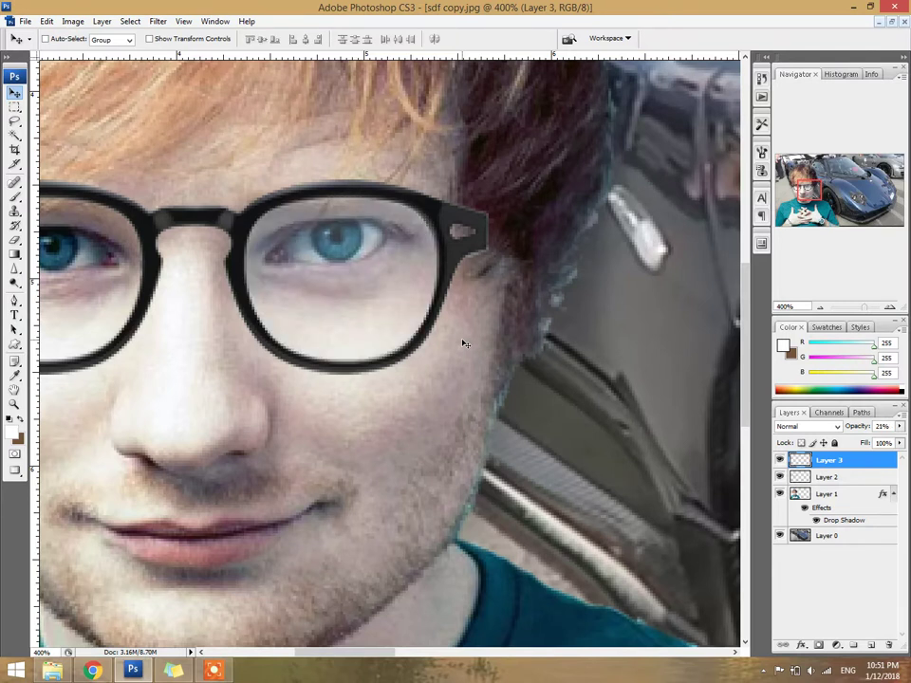
key(ctrl+0)
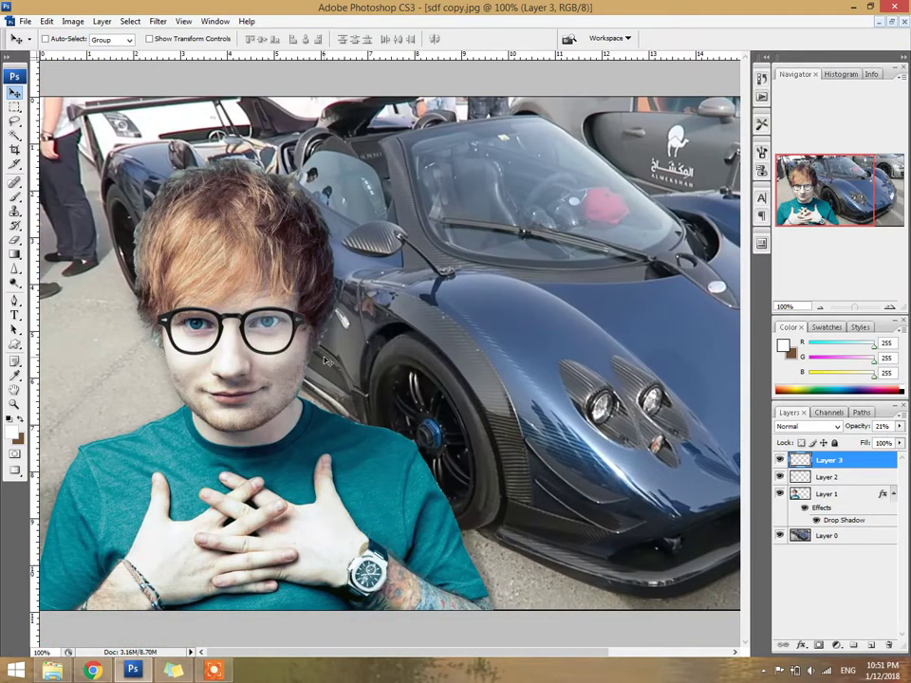
Step: Zoom in on the face and Alt-drag a duplicate of the lens glare toward the left lens
key(ctrl+plus)
key(ctrl+plus)
drag(57, 342, 302, 350)
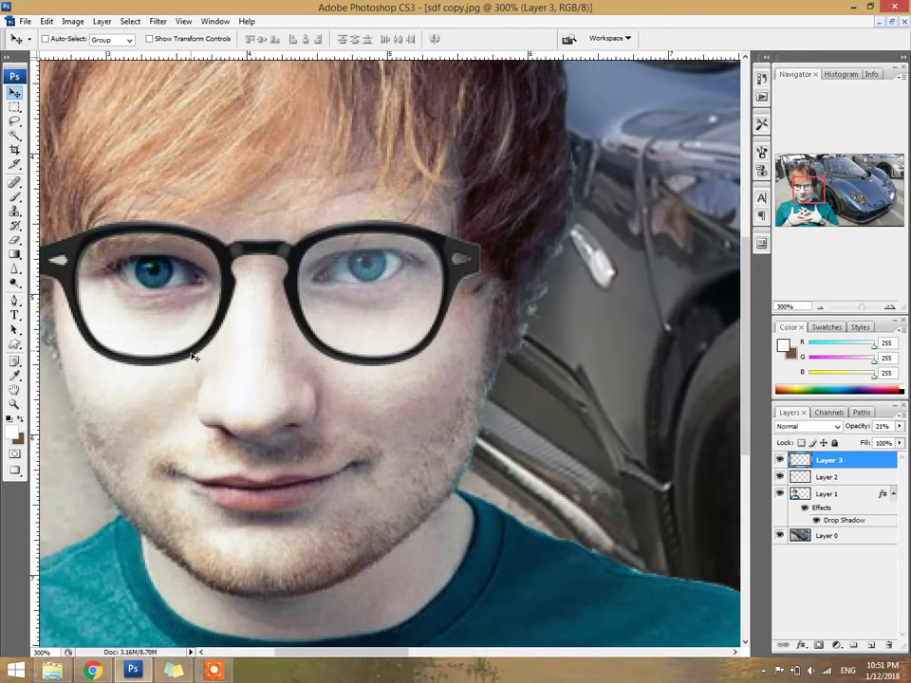
key(alt+bracketleft)
key(alt+bracketright)
drag(370, 337, 233, 334)
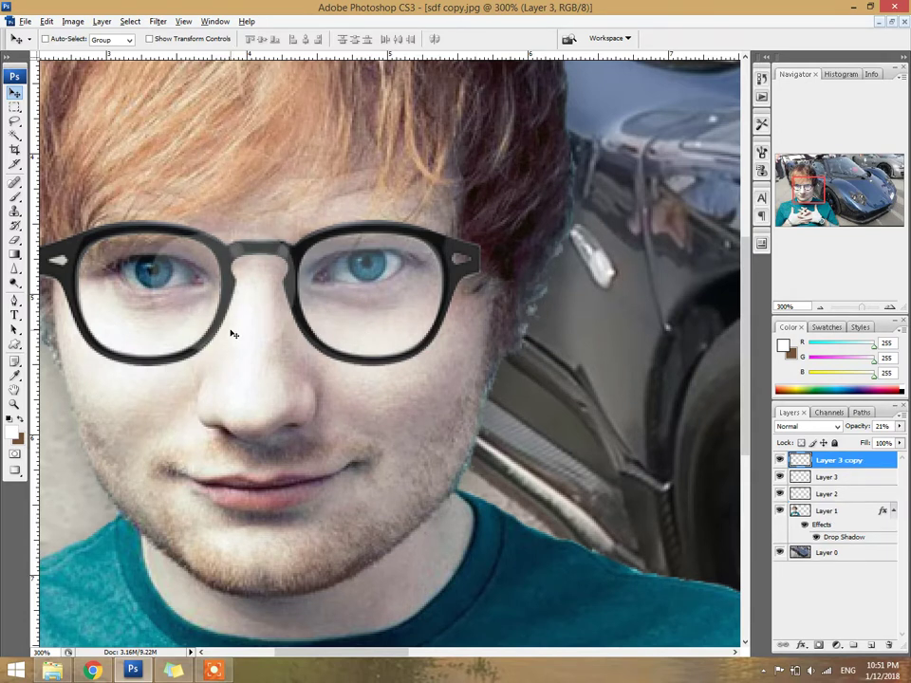
key(ctrl+t)
key(Return)
key(9)
key(9)
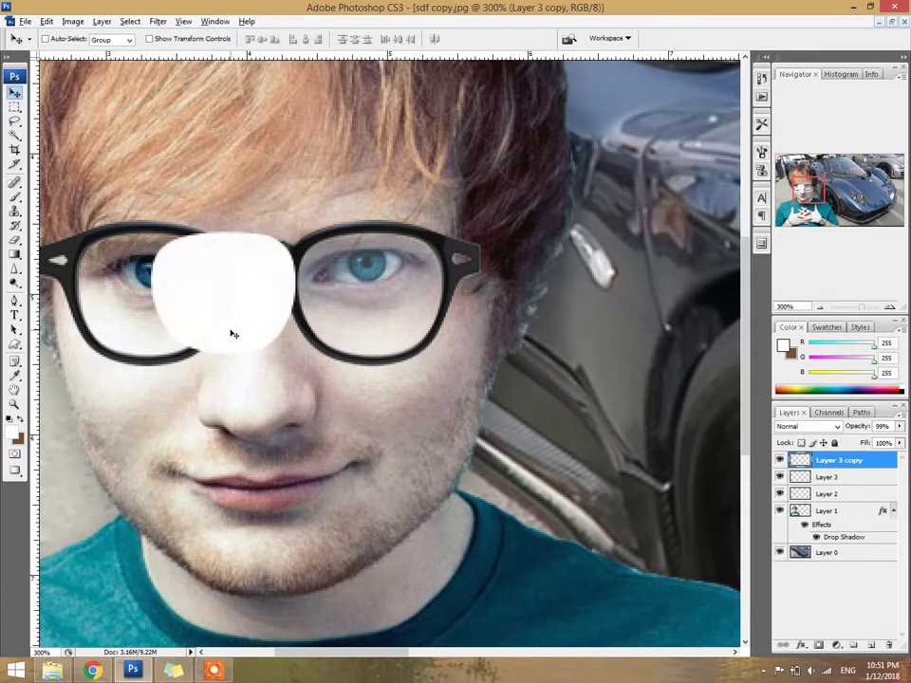
Step: Flip the glare copy horizontally and nudge it into the left lens frame
key(ctrl+t)
right_click(233, 331)
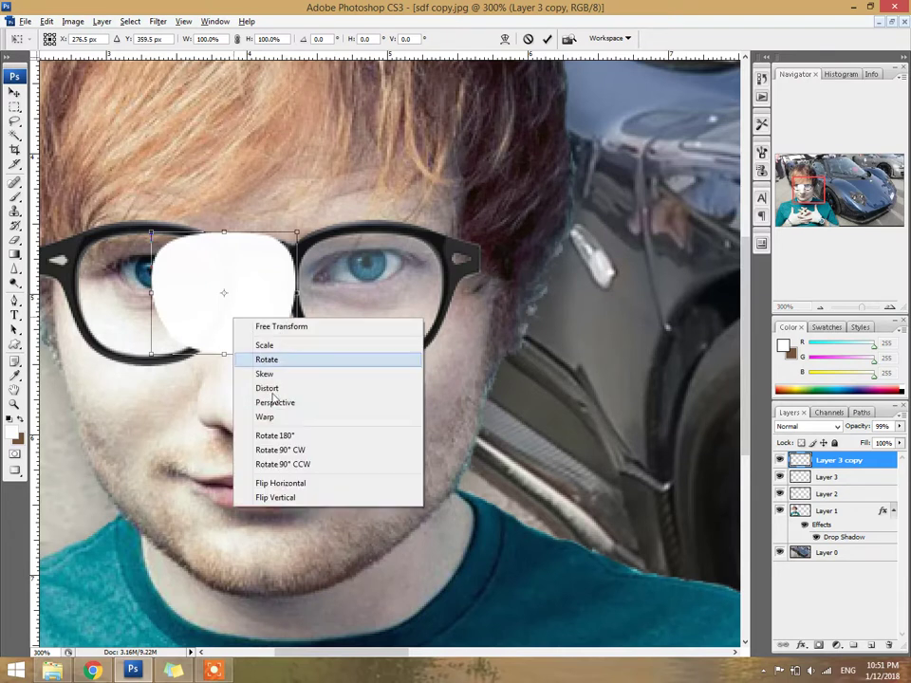
click(282, 479)
key(Return)
key(shift+Left)
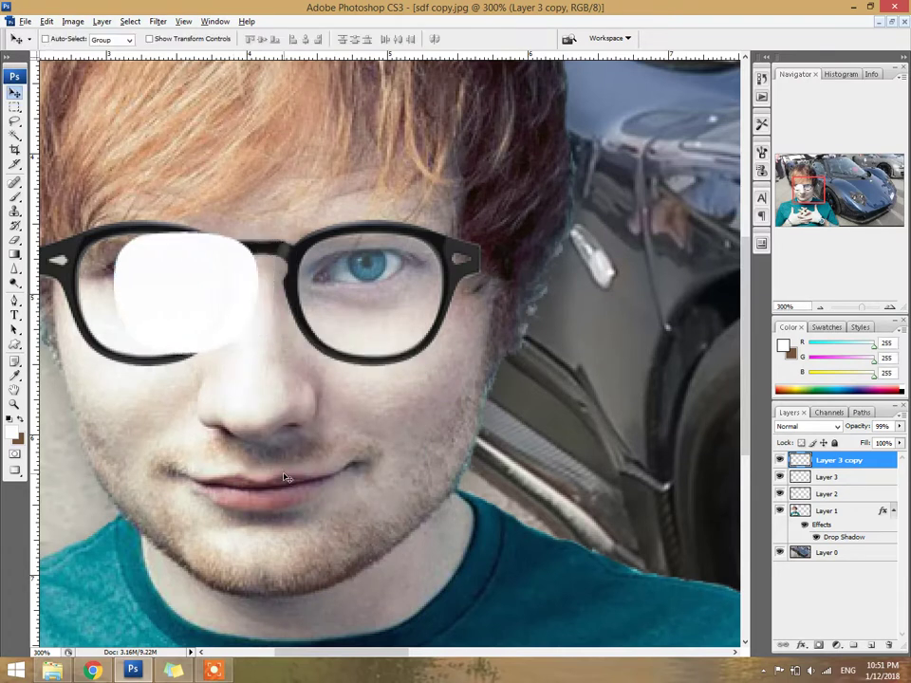
key(shift+Left)
key(shift+Left)
key(Right)
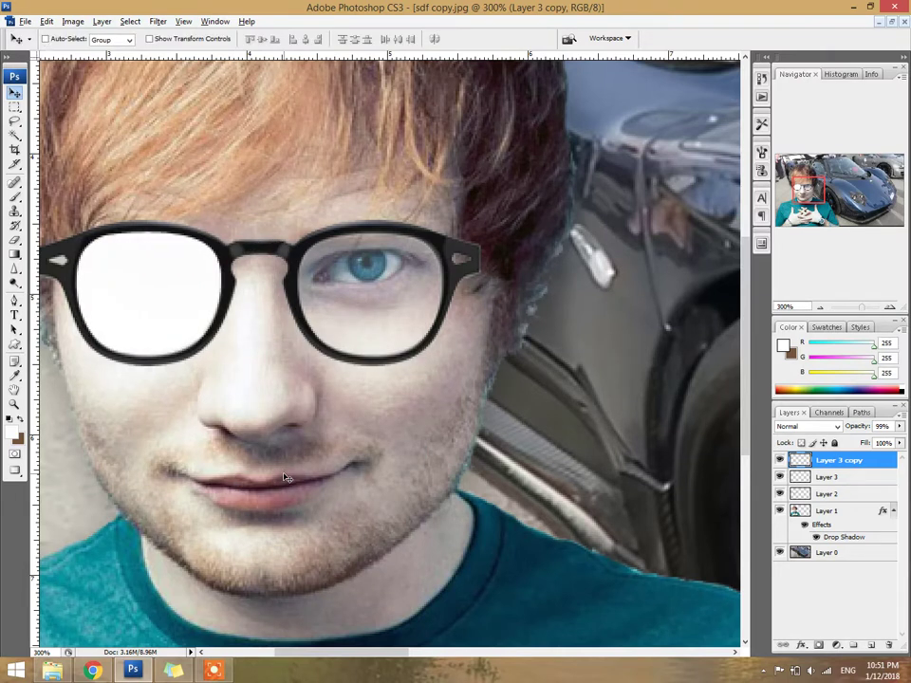
Step: Set the left-lens glare copy to 22% opacity, then reselect Layer 3 at 200% zoom
key(1)
key(2)
key(2)
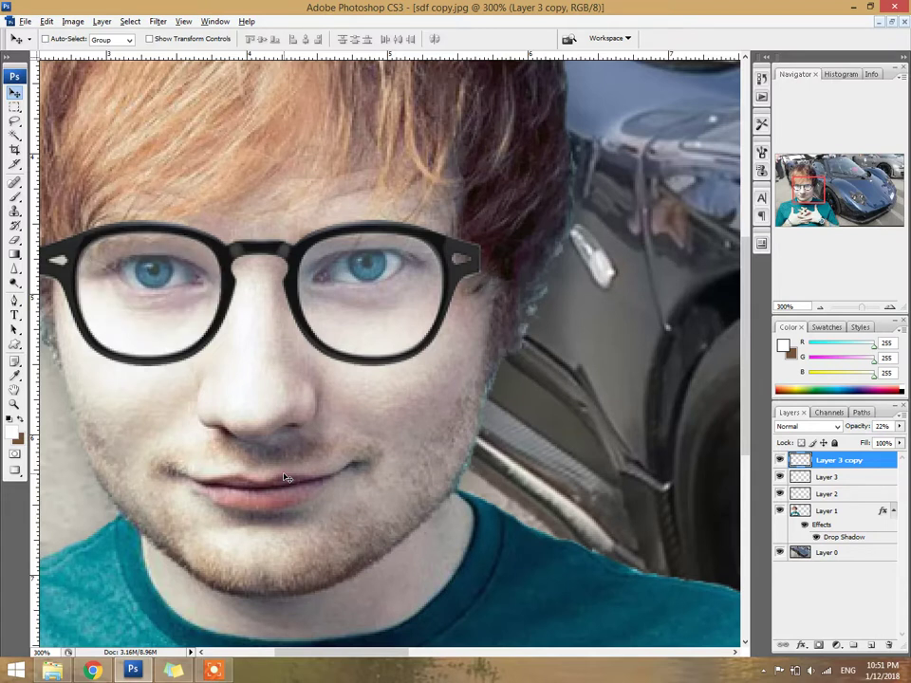
key(ctrl+alt+0)
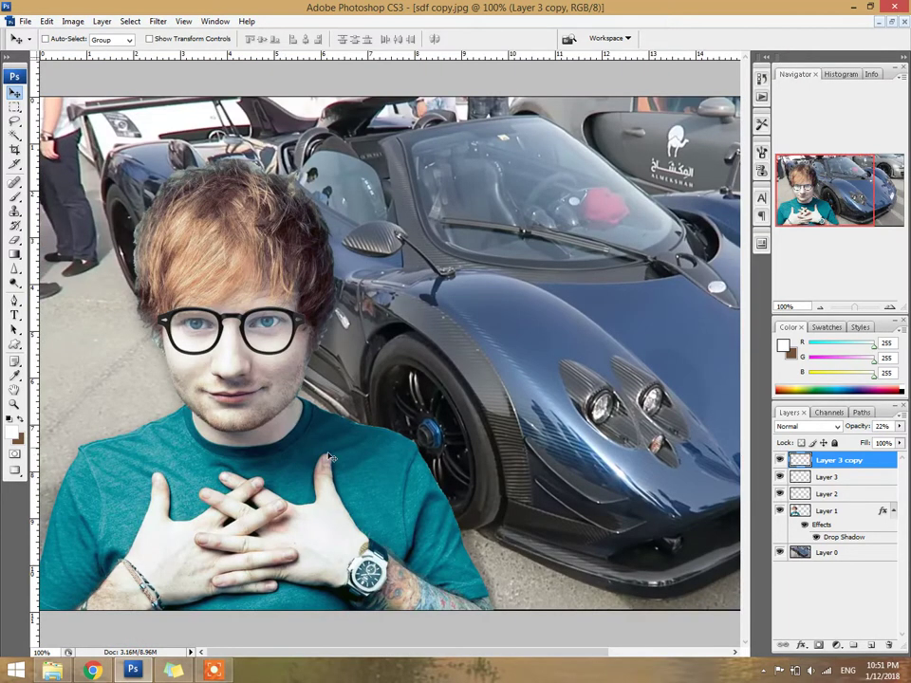
ctrl+click(265, 361)
ctrl+click(266, 350)
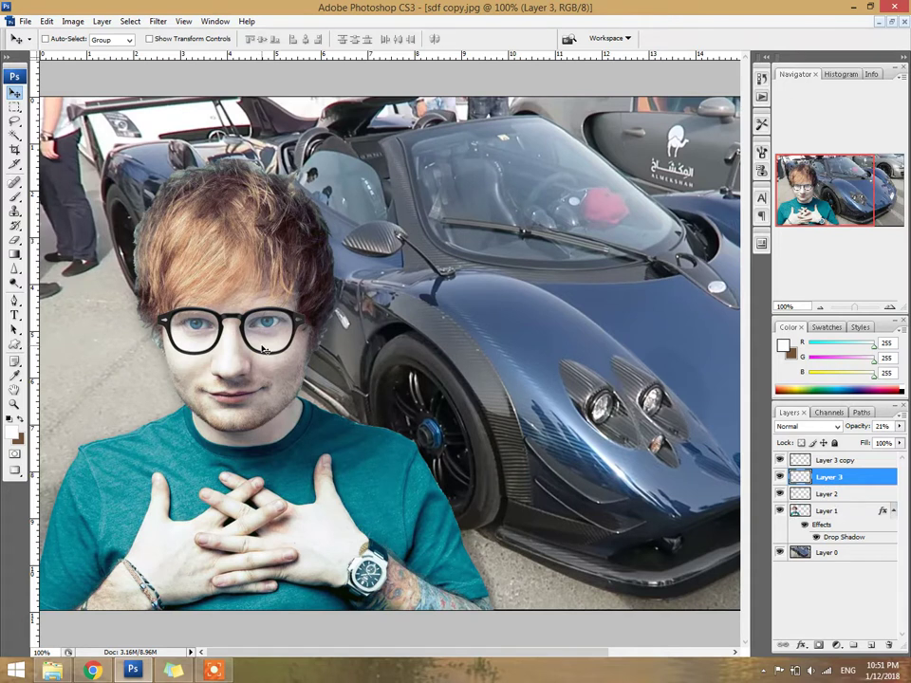
key(ctrl+plus)
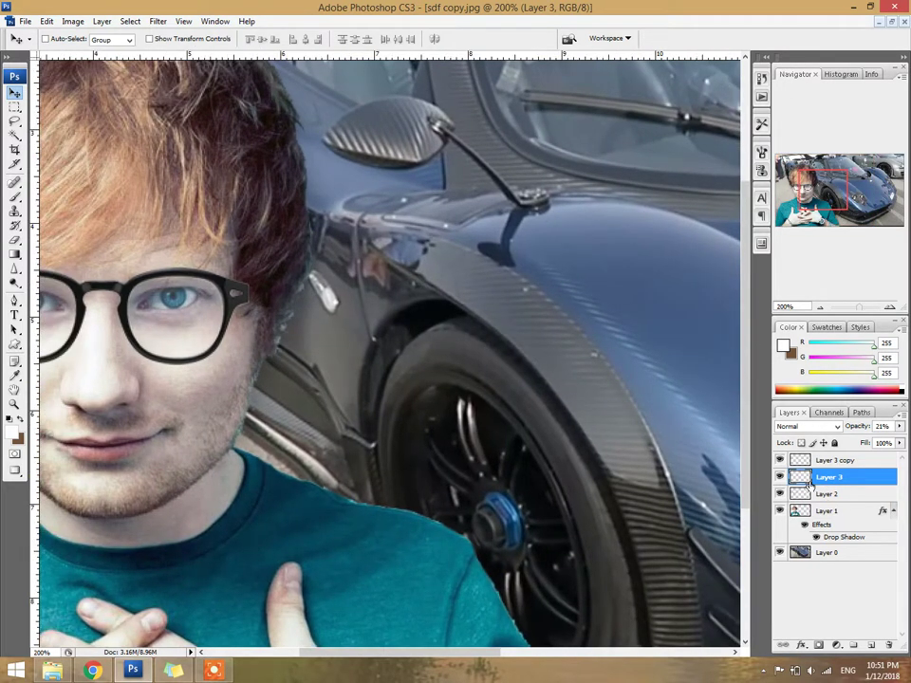
key(slash)
key(g)
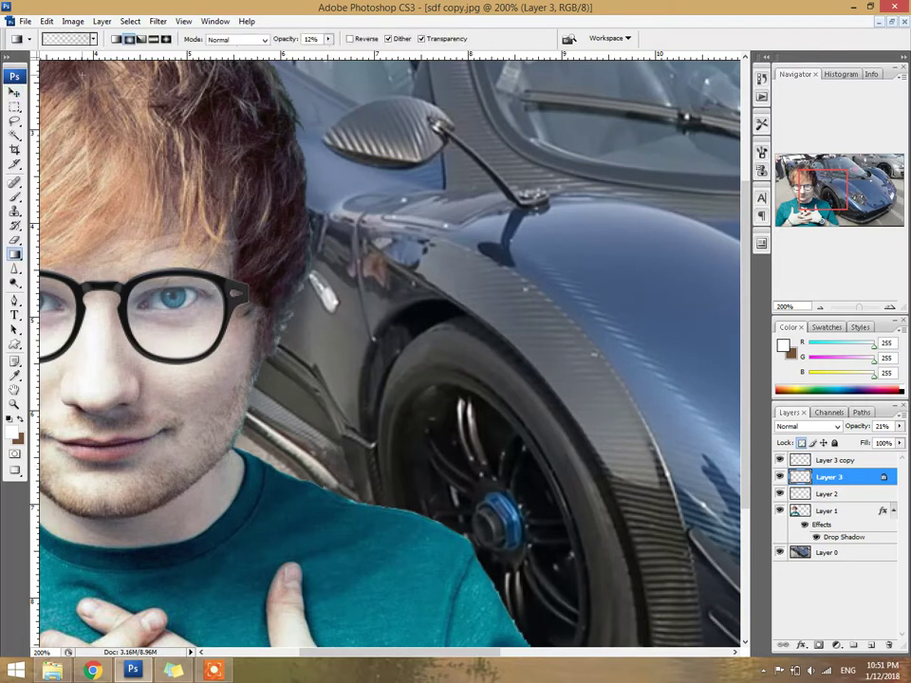